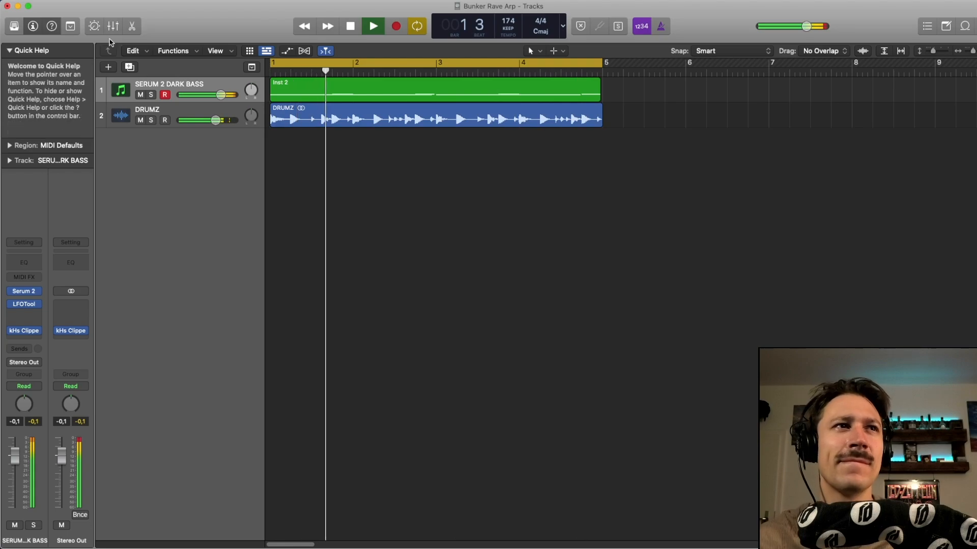
Step: Bypass the LFOTool insert on the SERUM 2 DARK BASS track, solo that track and stop playback
{"action": "mouse_move", "coordinate": [33, 293]}
{"action": "mouse_move", "coordinate": [11, 307]}
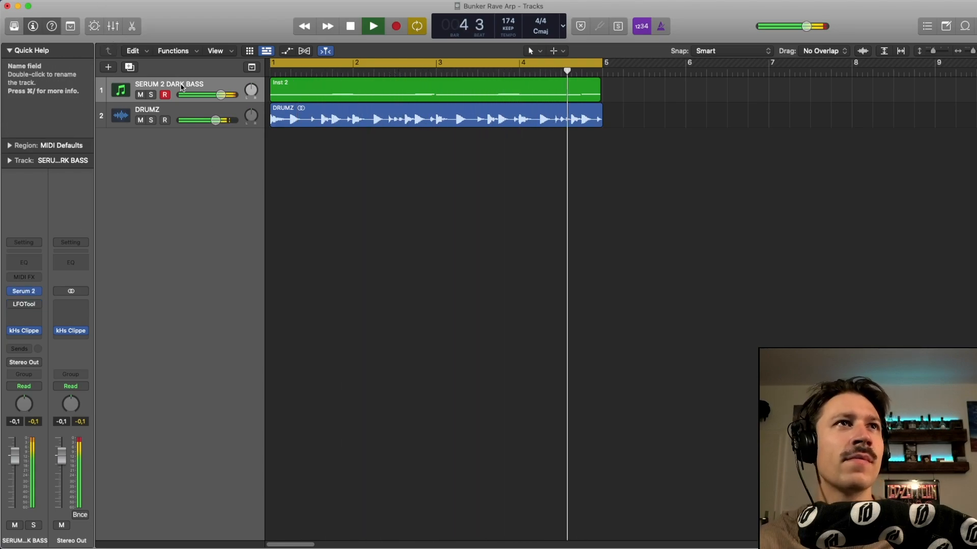
{"action": "key", "text": "s"}
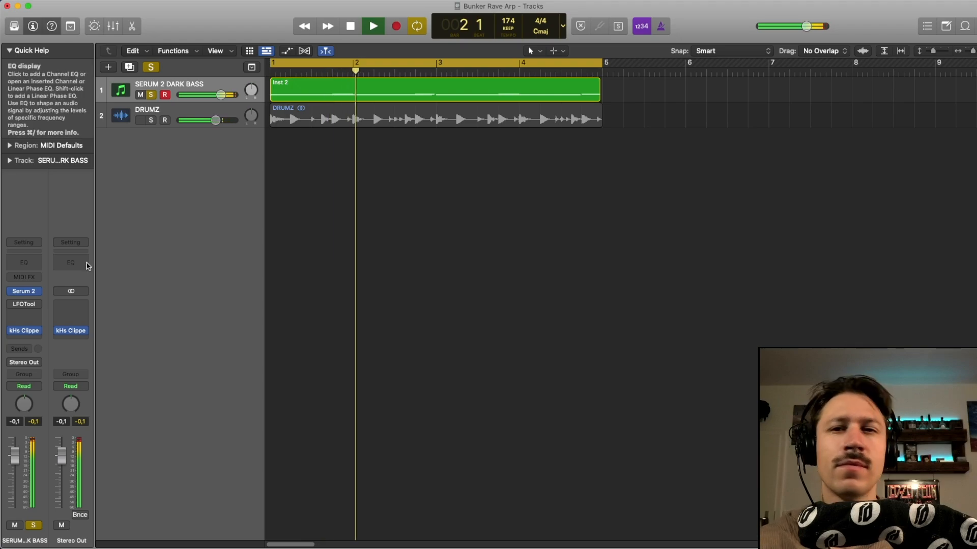
{"action": "key", "text": "space"}
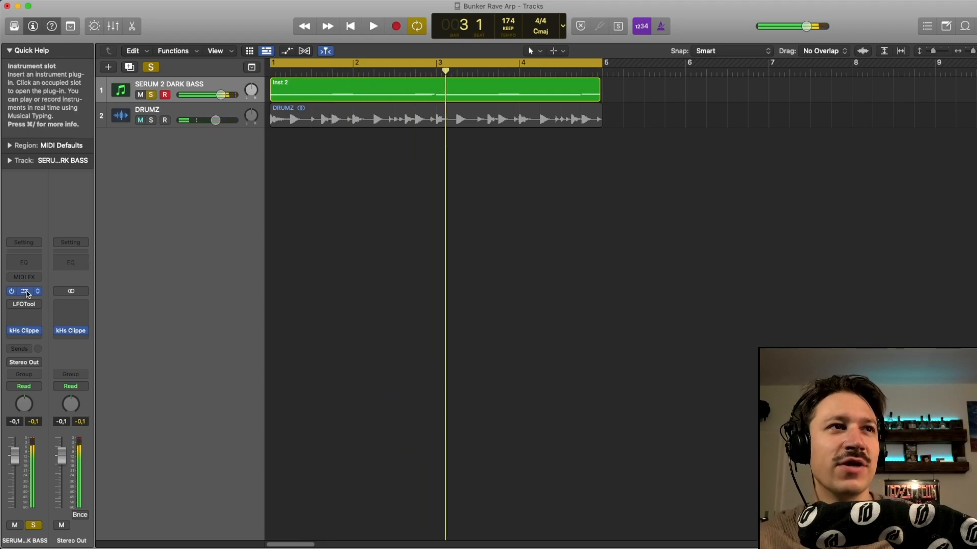
Step: Open the track's Serum 2 instrument and bypass every effect in its main FX rack, from Equalizer up to Bode
{"action": "left_click", "coordinate": [24, 291]}
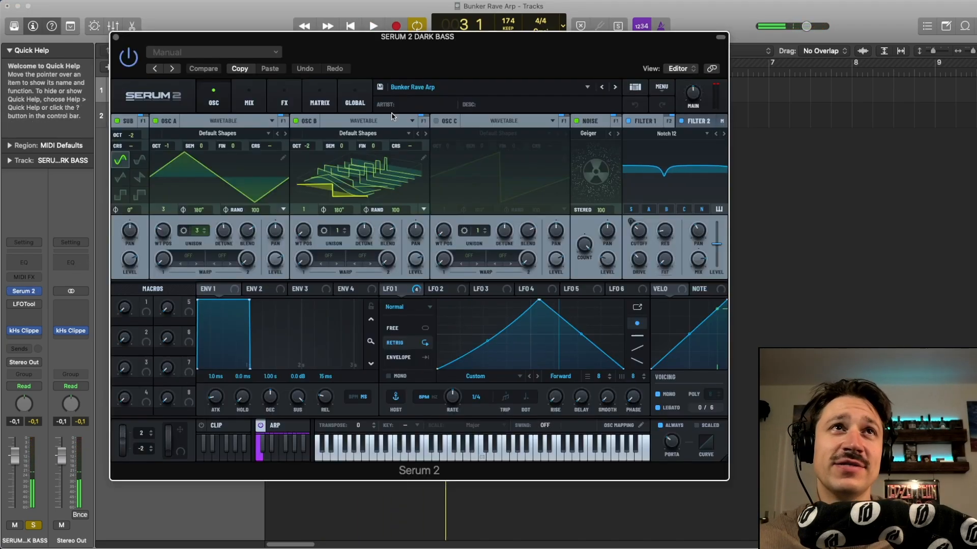
{"action": "left_click", "coordinate": [284, 97]}
{"action": "scroll", "coordinate": [155, 261], "scroll_direction": "down", "scroll_amount": 3}
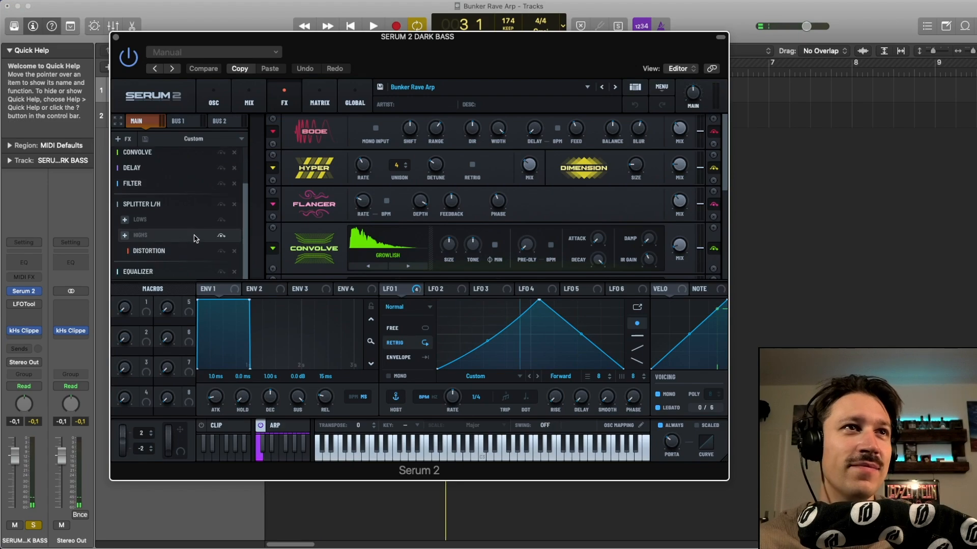
{"action": "left_click", "coordinate": [221, 272]}
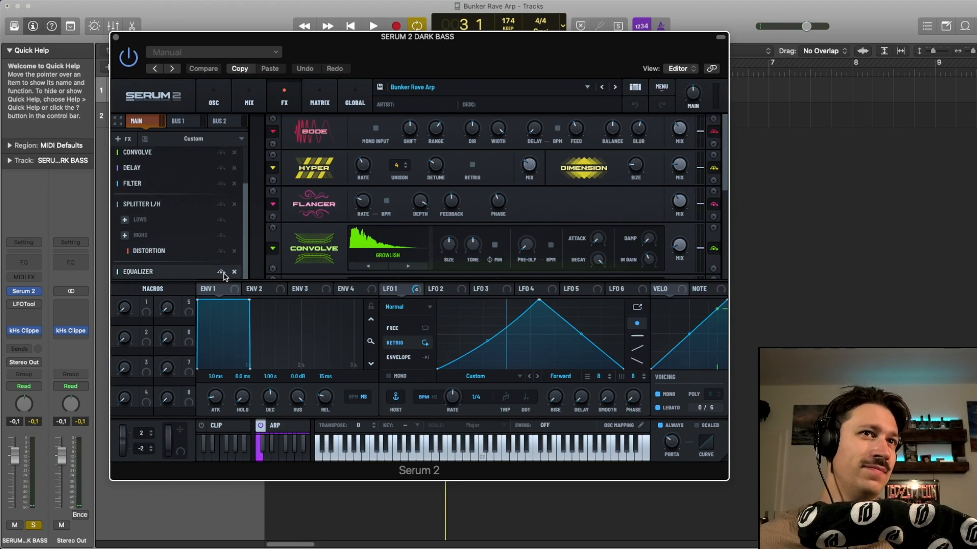
{"action": "left_click", "coordinate": [222, 204]}
{"action": "scroll", "coordinate": [221, 204], "scroll_direction": "up", "scroll_amount": 3}
{"action": "left_click", "coordinate": [221, 233]}
{"action": "left_click", "coordinate": [221, 218]}
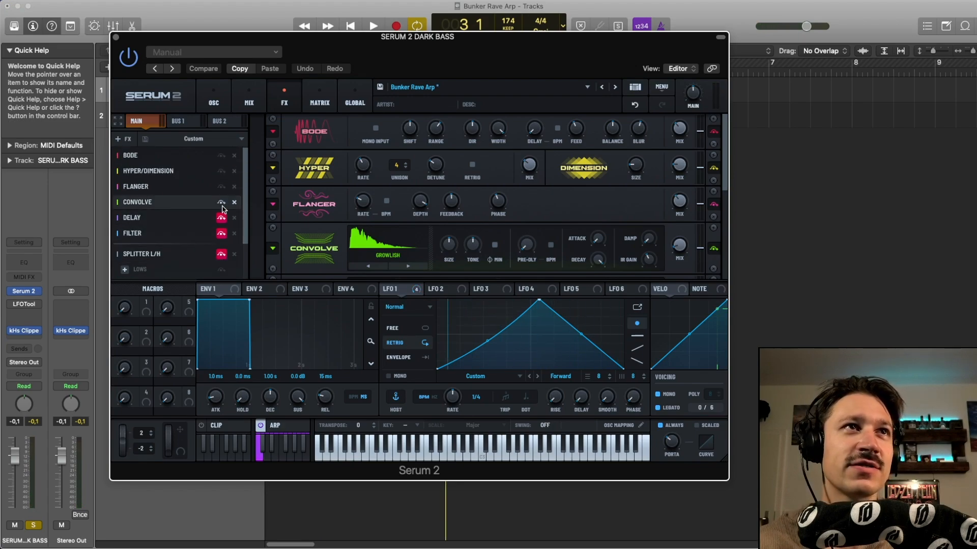
{"action": "left_click", "coordinate": [221, 202]}
{"action": "left_click", "coordinate": [221, 187]}
{"action": "left_click", "coordinate": [222, 171]}
{"action": "left_click", "coordinate": [221, 155]}
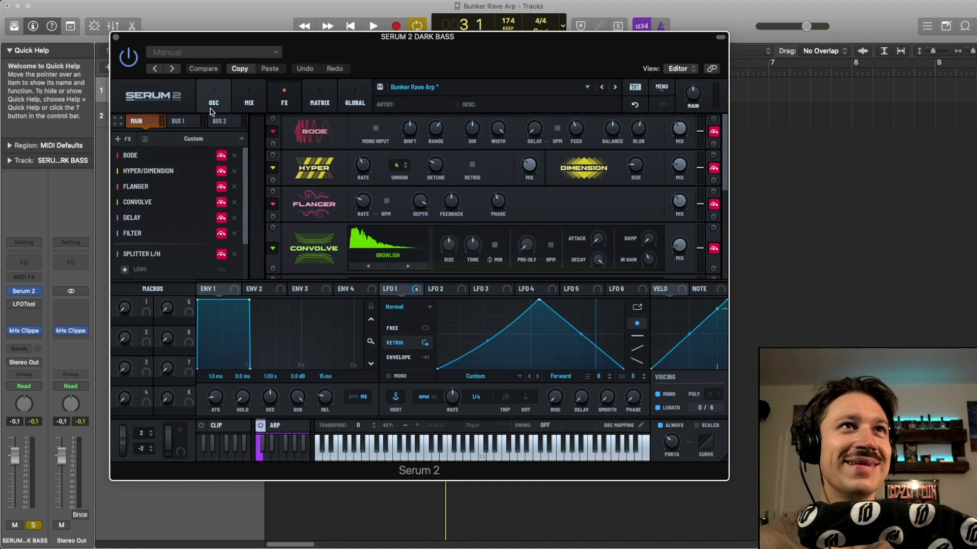
Step: Turn off both filters, the noise oscillator, OSC B and OSC A, leaving only the sub oscillator enabled
{"action": "left_click", "coordinate": [248, 99]}
{"action": "left_click", "coordinate": [213, 99]}
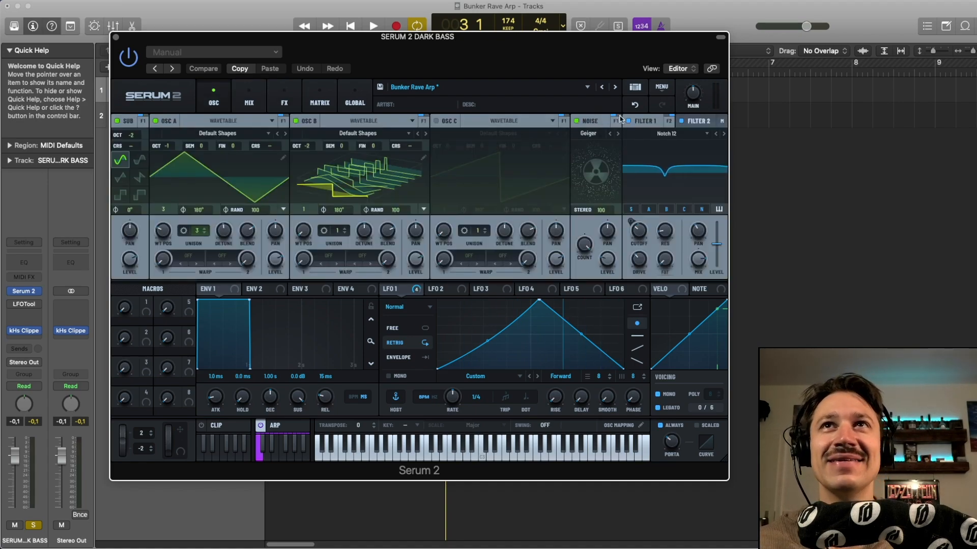
{"action": "left_click", "coordinate": [681, 121]}
{"action": "left_click", "coordinate": [629, 121]}
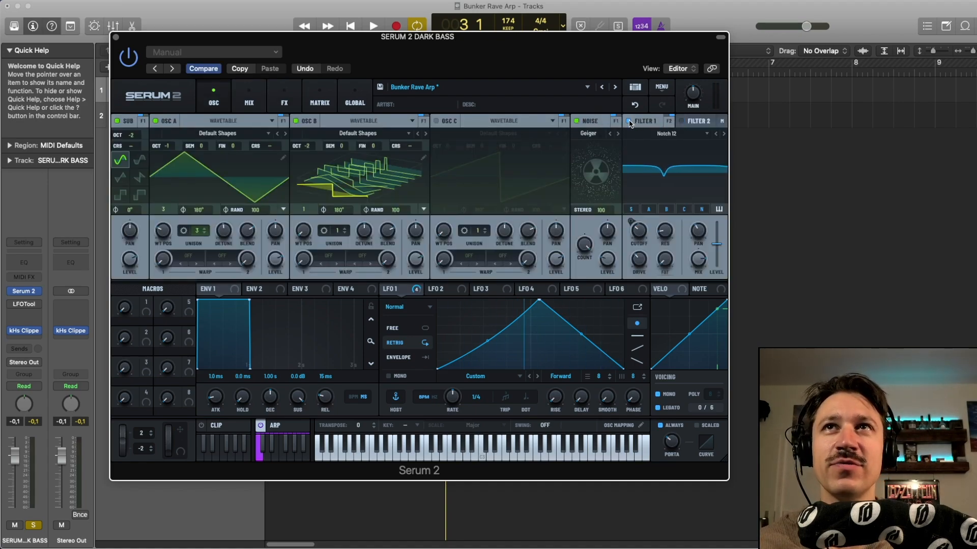
{"action": "left_click", "coordinate": [576, 121]}
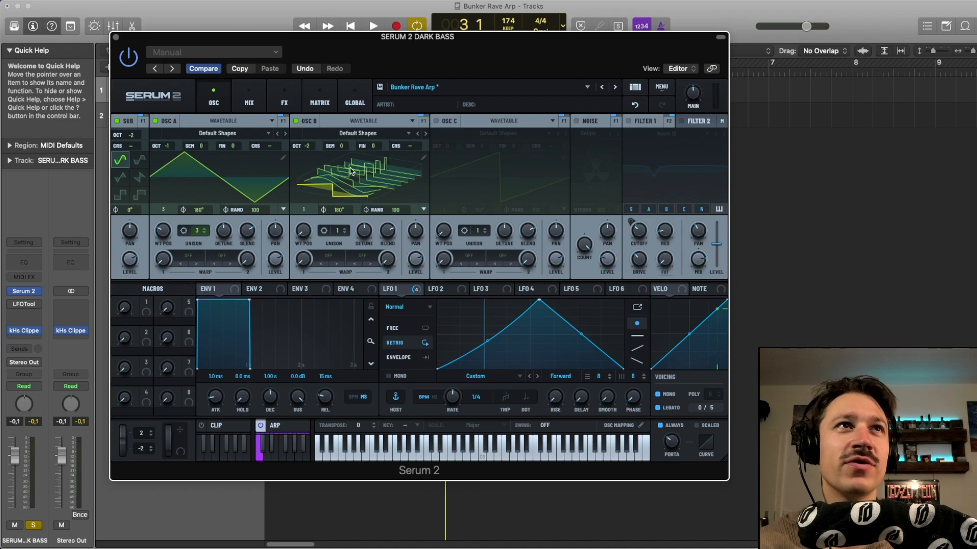
{"action": "left_click", "coordinate": [295, 121]}
{"action": "left_click", "coordinate": [155, 122]}
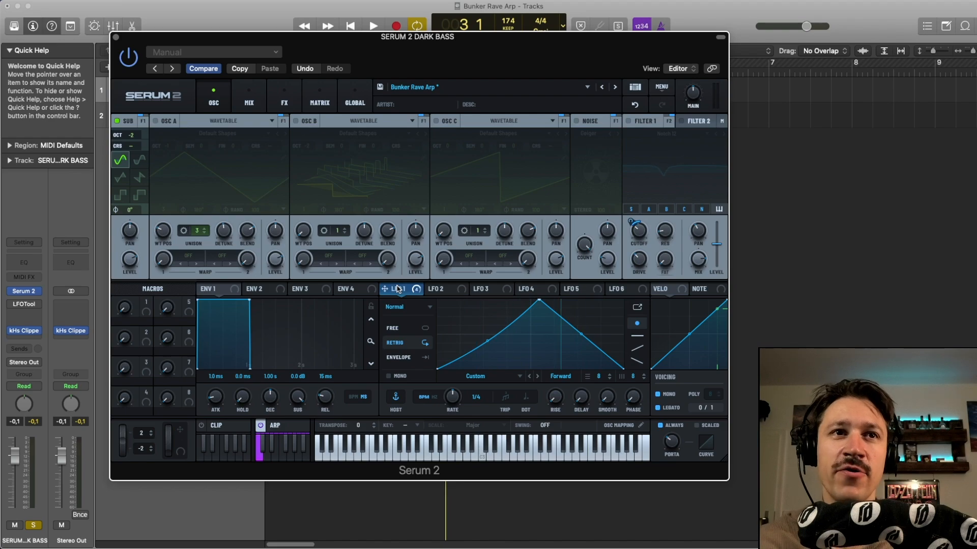
Step: Display the arpeggiator settings and listen to the sub oscillator on its own
{"action": "left_click", "coordinate": [281, 425]}
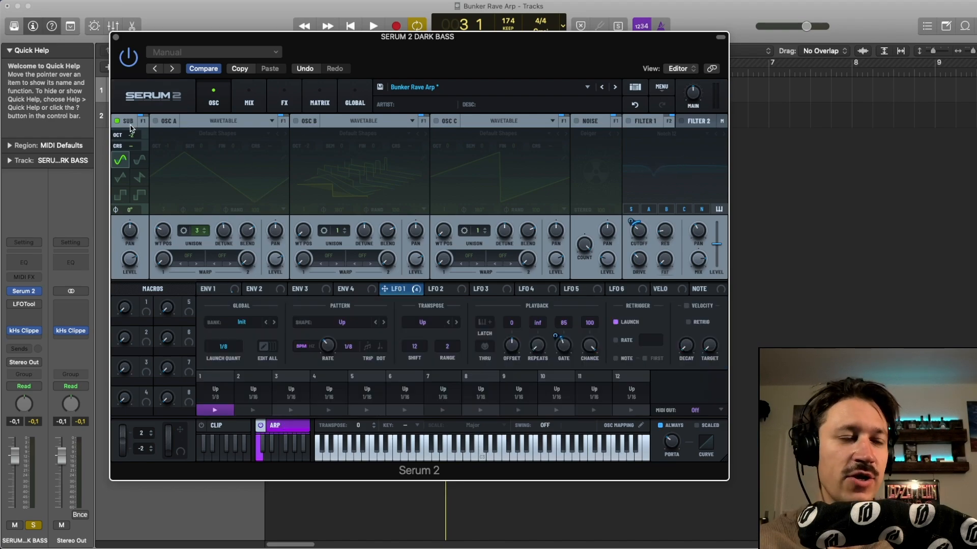
{"action": "key", "text": "space"}
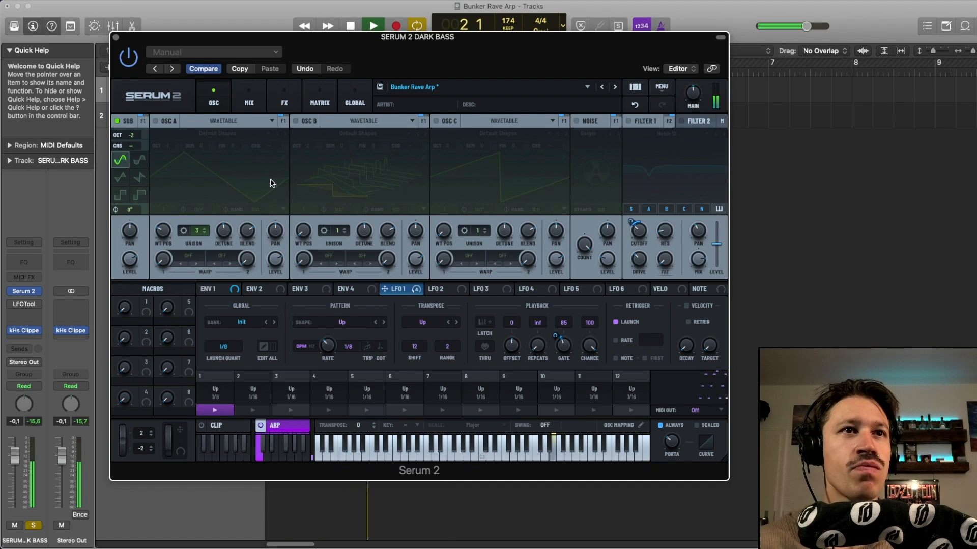
{"action": "key", "text": "space"}
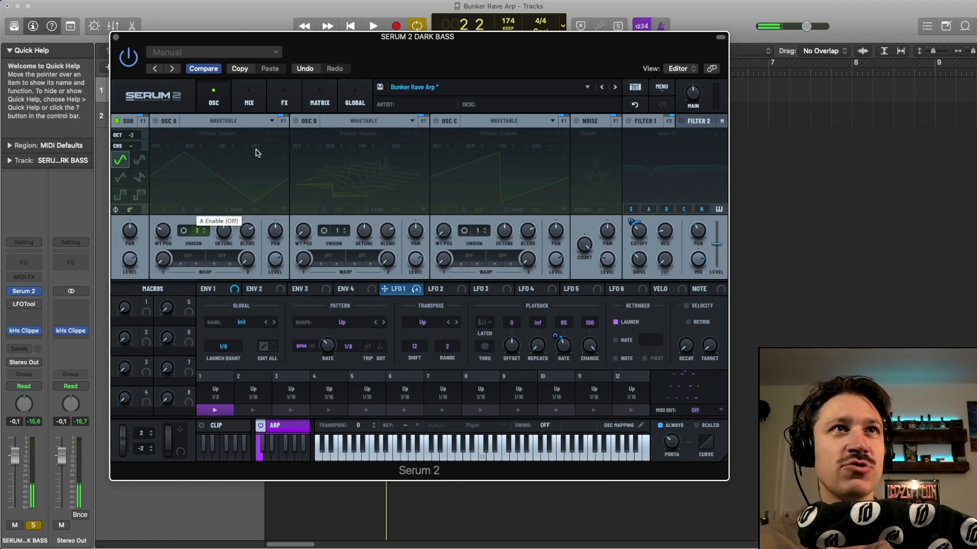
Step: Enable OSC A and disable the sub oscillator during playback to hear OSC A alone
{"action": "key", "text": "space"}
{"action": "left_click", "coordinate": [155, 120]}
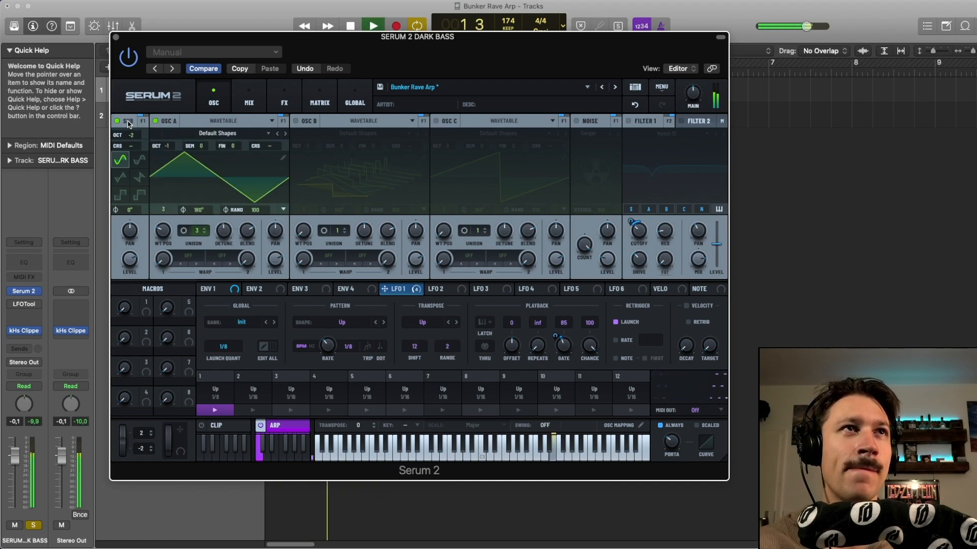
{"action": "left_click", "coordinate": [117, 121]}
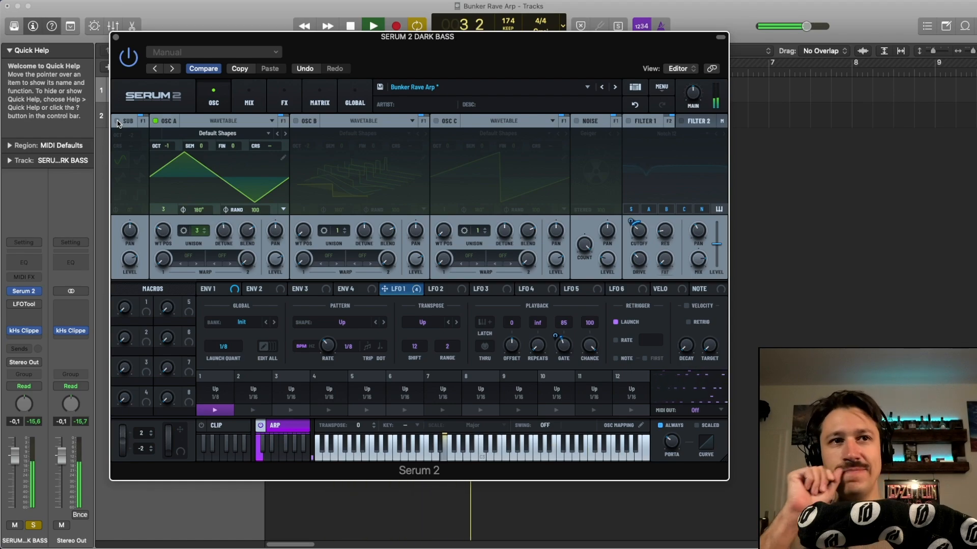
{"action": "key", "text": "space"}
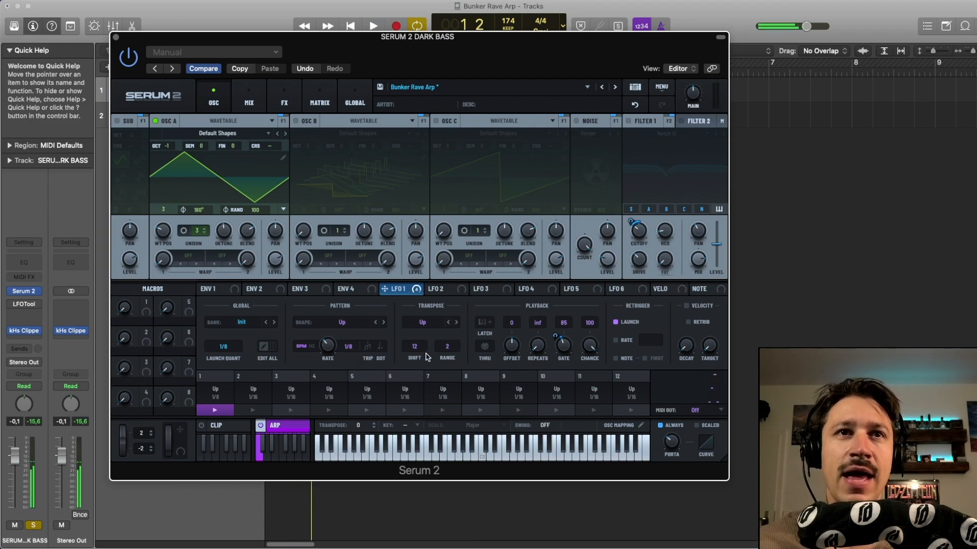
Step: Try the arpeggiator's transpose range at 1 and 0 while listening, and return it to 2
{"action": "left_click_drag", "start_coordinate": [450, 350], "coordinate": [451, 356]}
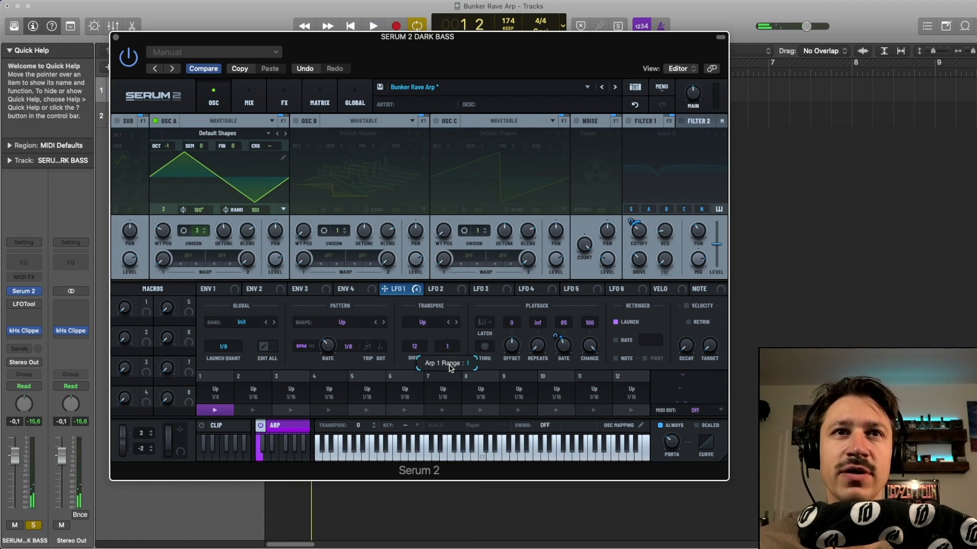
{"action": "key", "text": "space"}
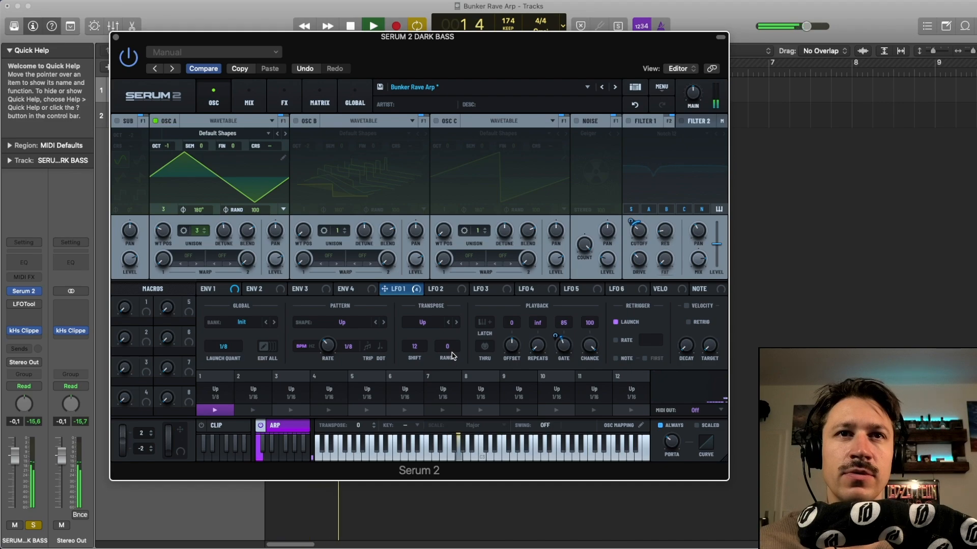
{"action": "key", "text": "space"}
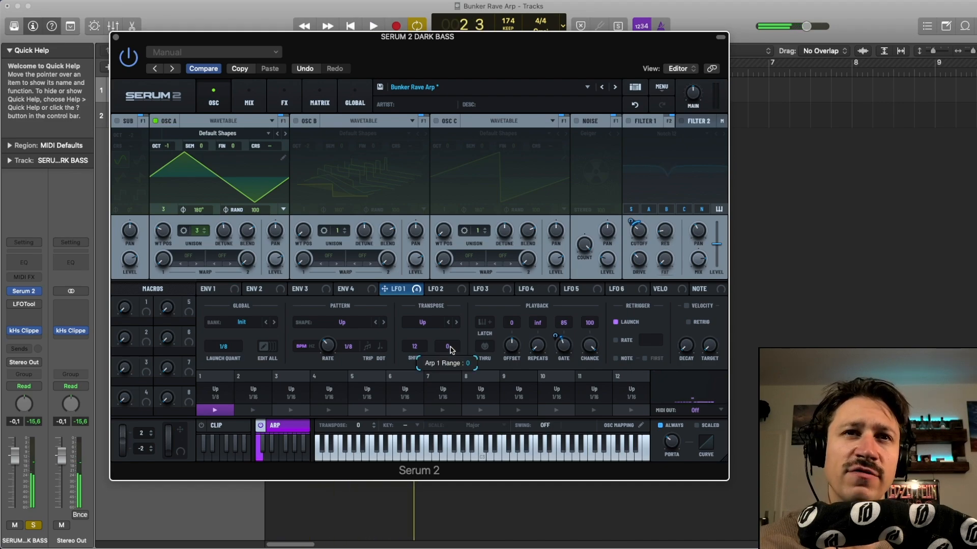
{"action": "left_click_drag", "start_coordinate": [432, 349], "coordinate": [426, 323]}
{"action": "key", "text": "space"}
{"action": "key", "text": "space"}
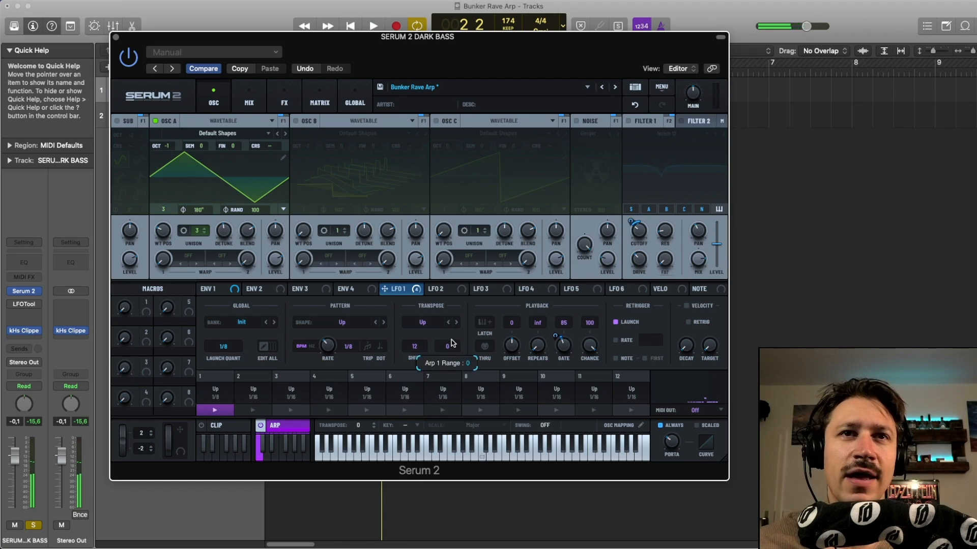
{"action": "key", "text": "space"}
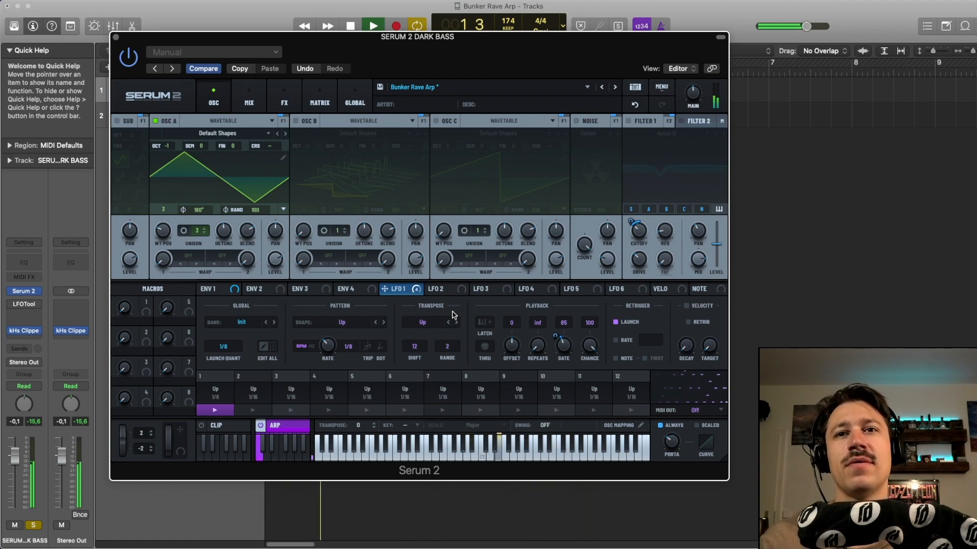
{"action": "key", "text": "space"}
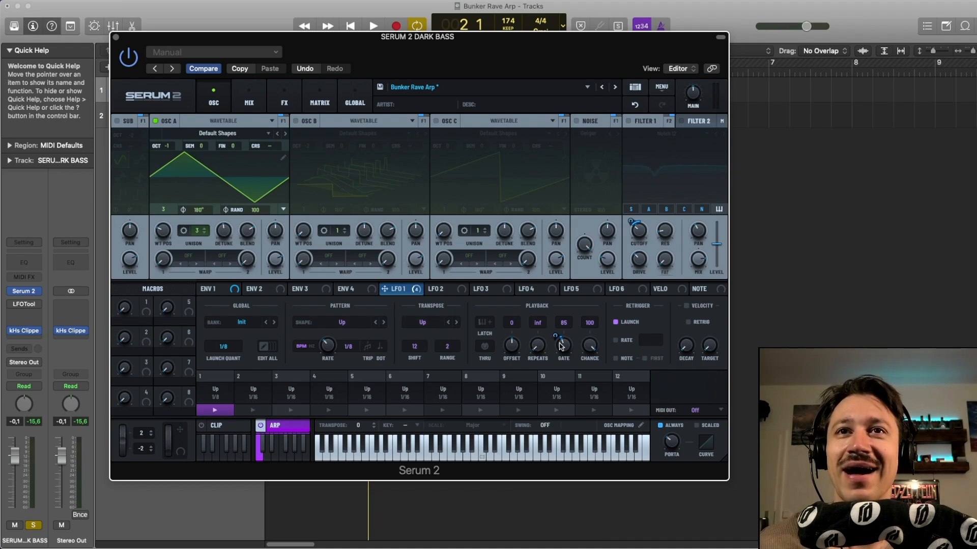
Step: Try the arpeggiator's gate at 83 during playback and return it to 85
{"action": "mouse_move", "coordinate": [566, 351]}
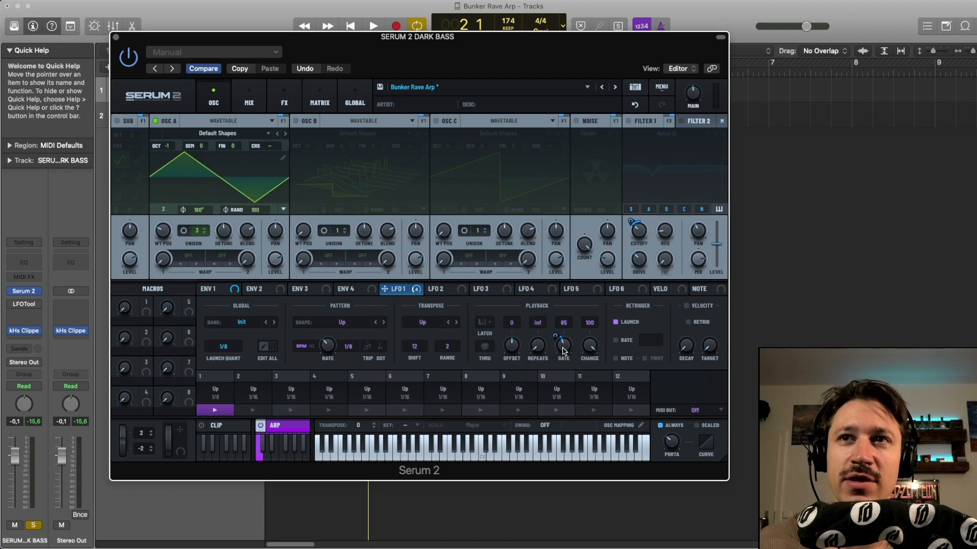
{"action": "left_click_drag", "start_coordinate": [566, 350], "coordinate": [566, 354]}
{"action": "key", "text": "space"}
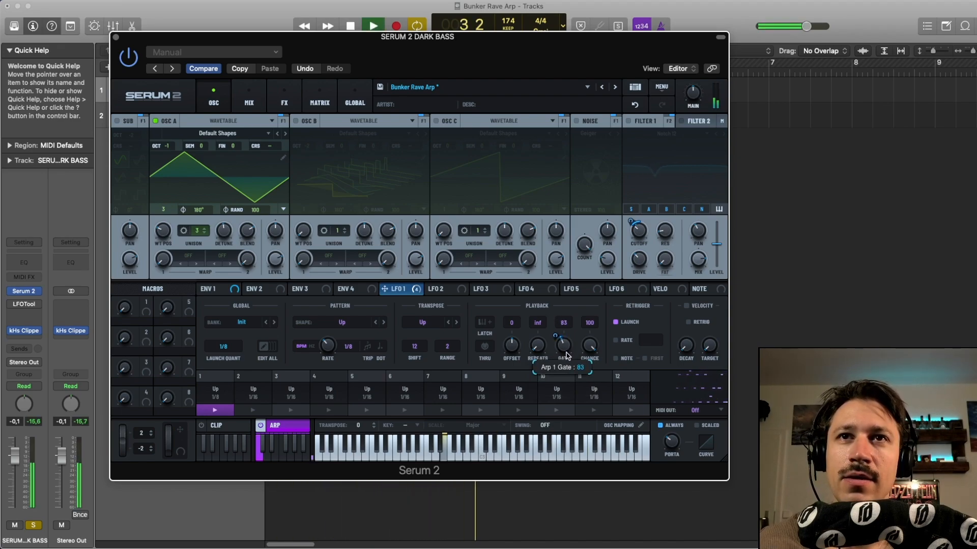
{"action": "key", "text": "space"}
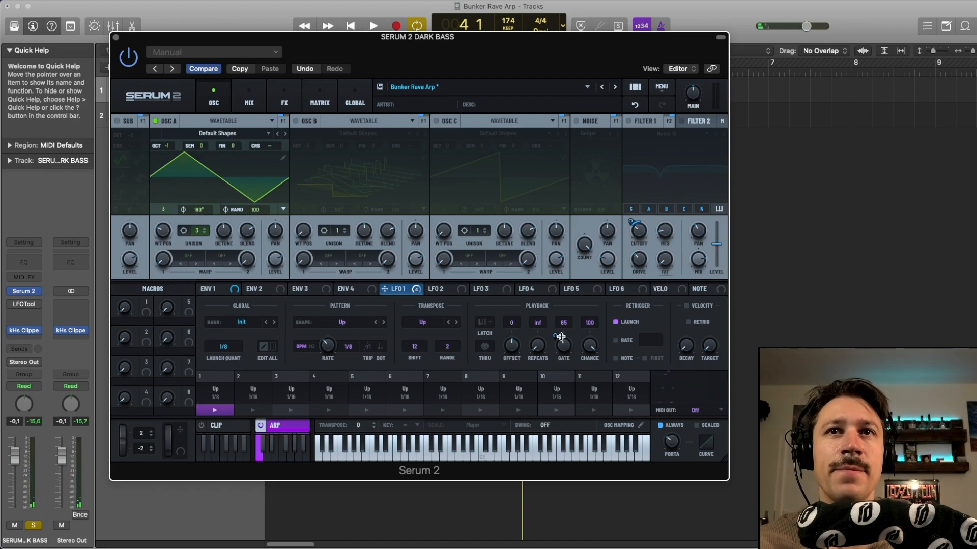
Step: Examine the LFO 1 shape that modulates the arpeggiator's gate while playing the pattern
{"action": "mouse_move", "coordinate": [553, 335]}
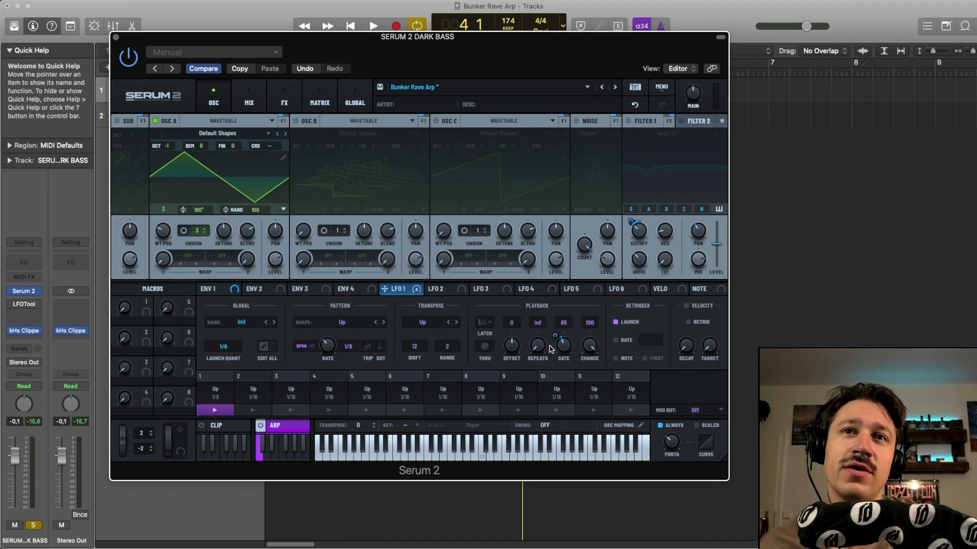
{"action": "left_click", "coordinate": [397, 291]}
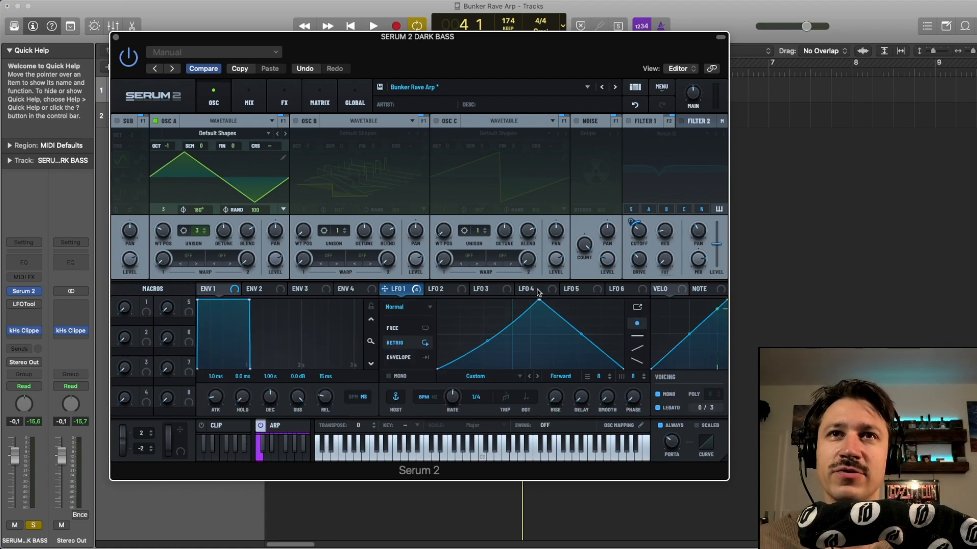
{"action": "key", "text": "space"}
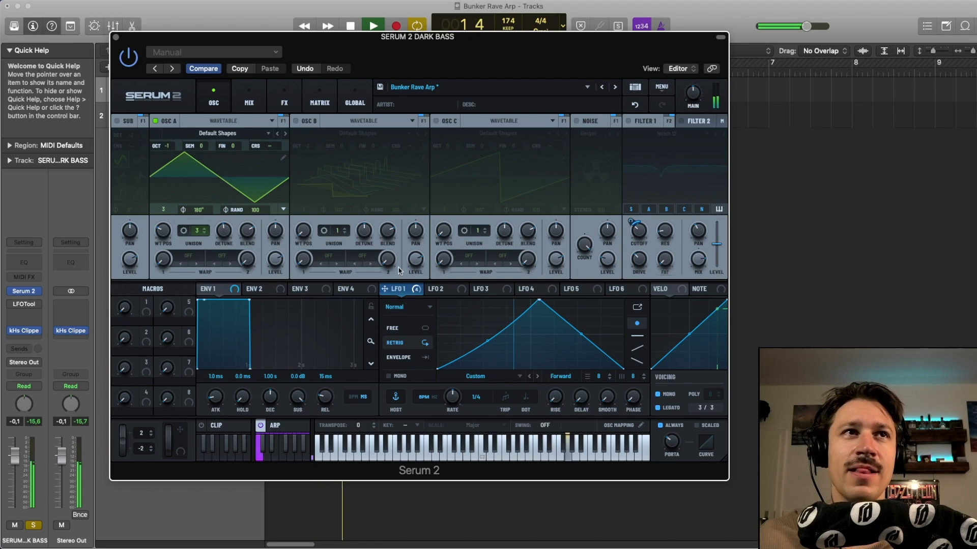
{"action": "key", "text": "space"}
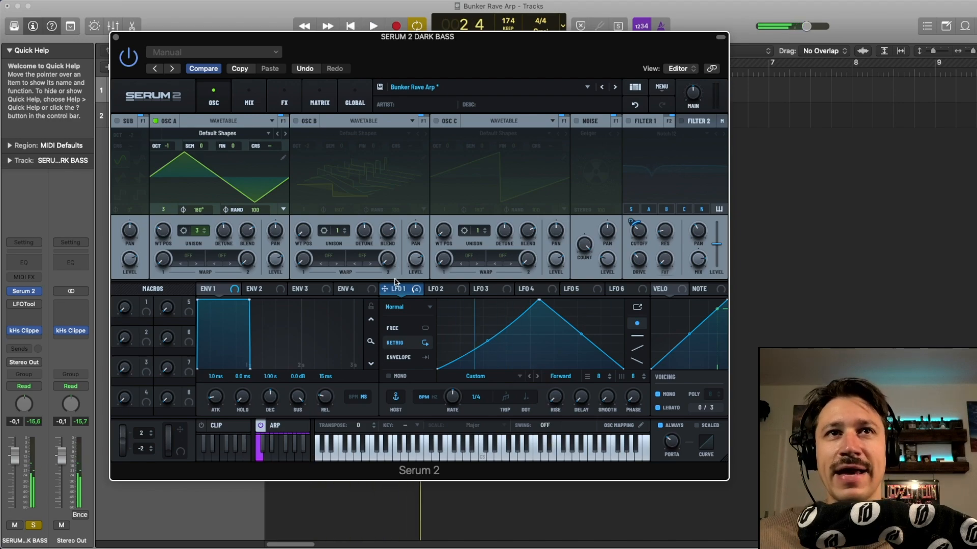
Step: Listen to OSC A with the arpeggiator settings displayed, and turn the sub oscillator back on
{"action": "left_click", "coordinate": [289, 425]}
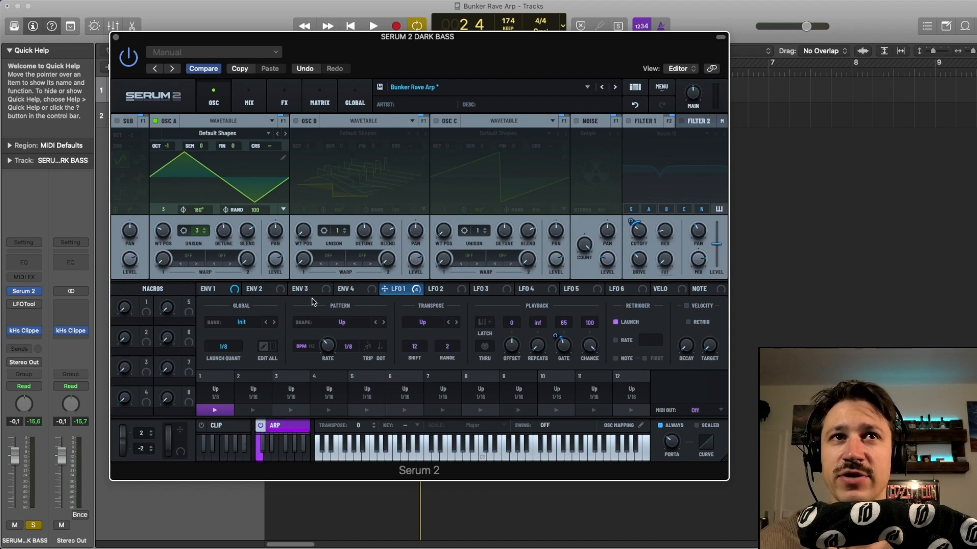
{"action": "key", "text": "space"}
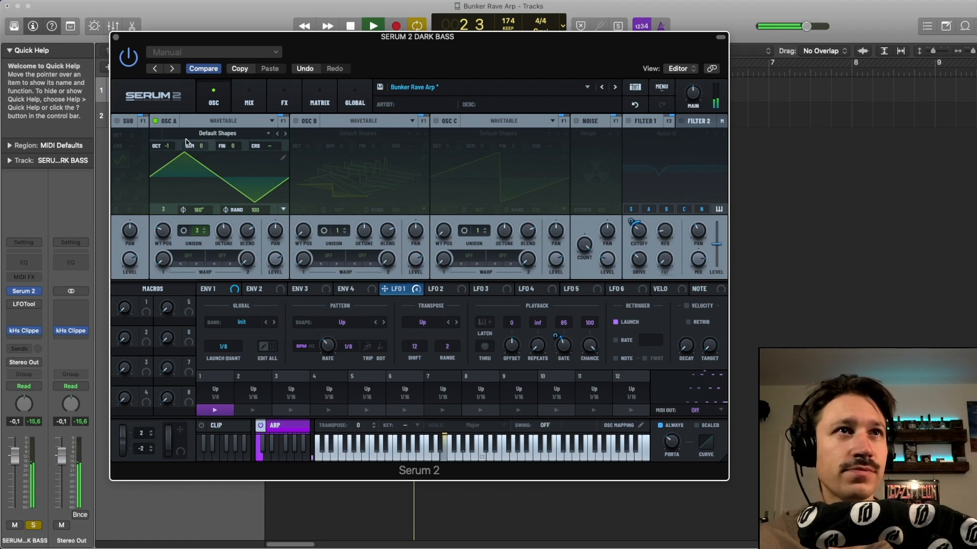
{"action": "key", "text": "space"}
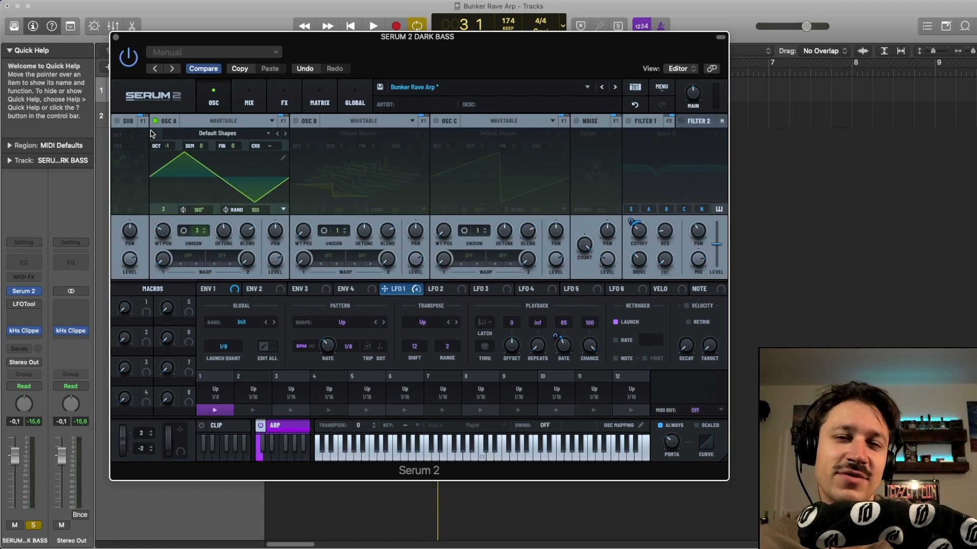
{"action": "left_click", "coordinate": [120, 120]}
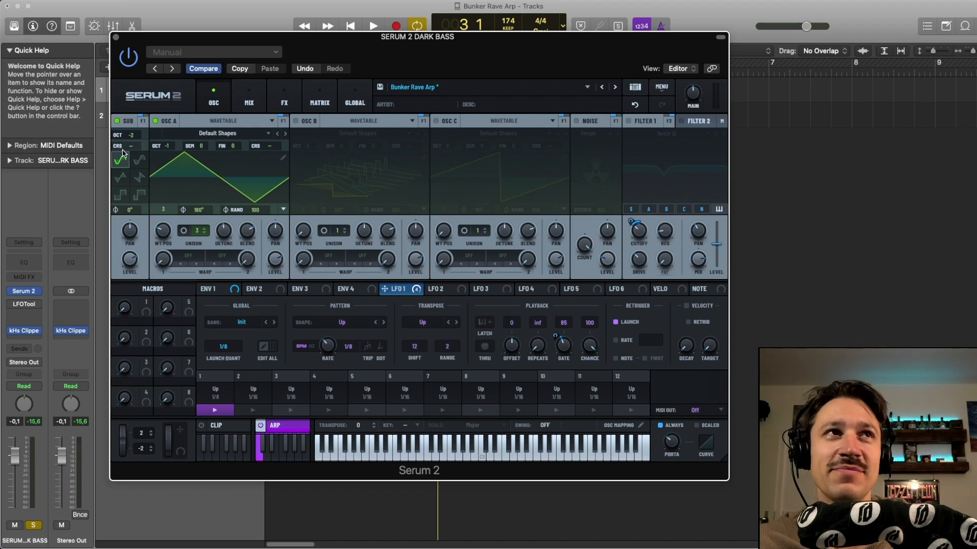
Step: Play the pattern to hear the sub oscillator and OSC A together
{"action": "key", "text": "space"}
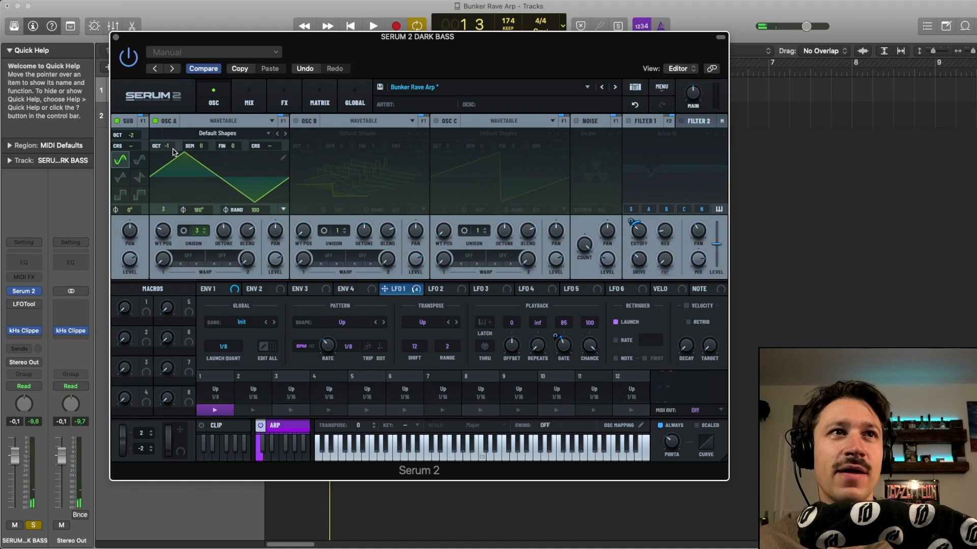
{"action": "left_click_drag", "start_coordinate": [169, 148], "coordinate": [170, 160]}
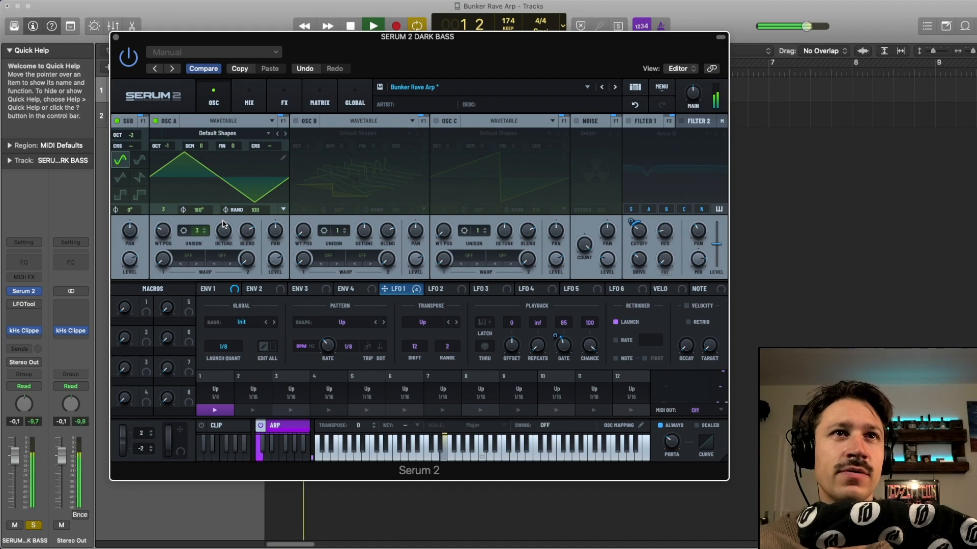
{"action": "key", "text": "space"}
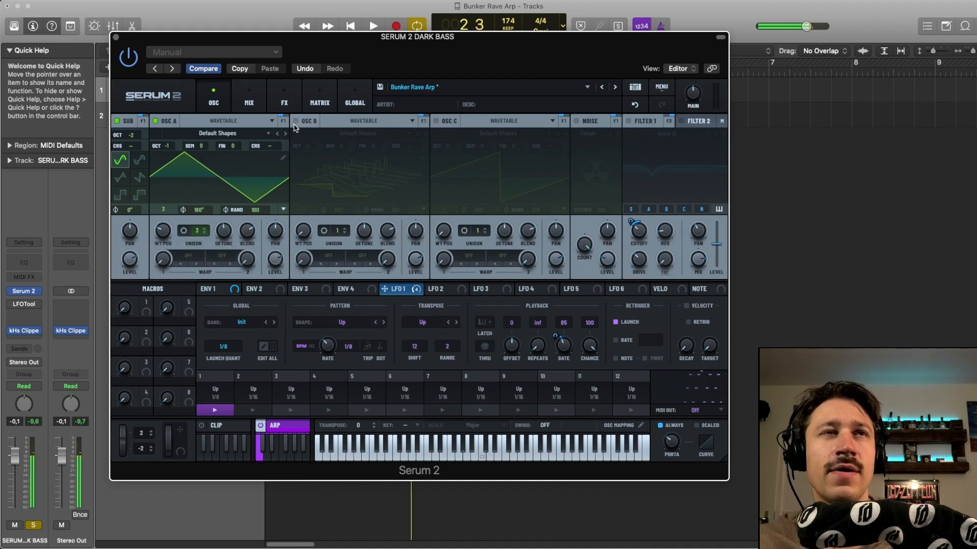
Step: Turn on OSC B, switch its wavetable display to the 2D view, and listen to it with the sub and OSC A
{"action": "left_click", "coordinate": [296, 122]}
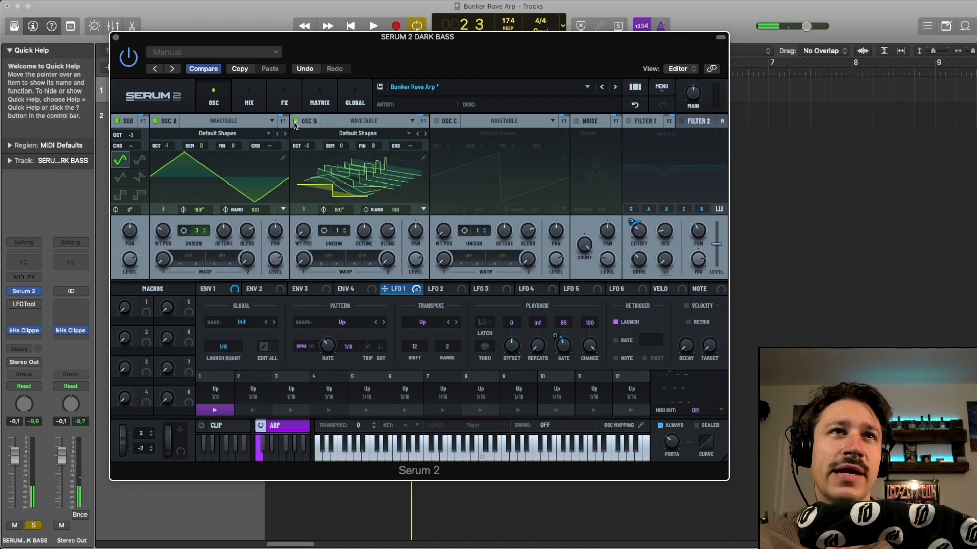
{"action": "left_click", "coordinate": [325, 164]}
{"action": "key", "text": "space"}
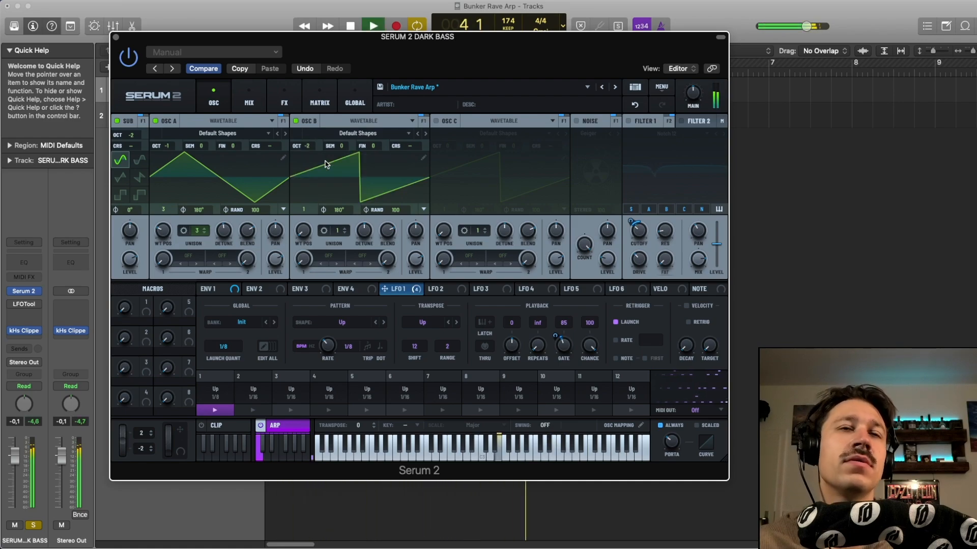
{"action": "key", "text": "space"}
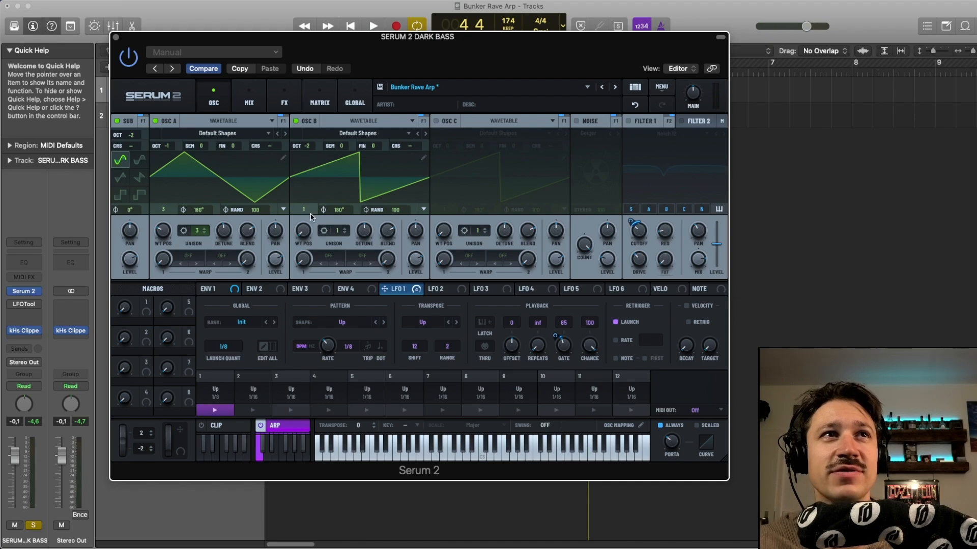
{"action": "key", "text": "space"}
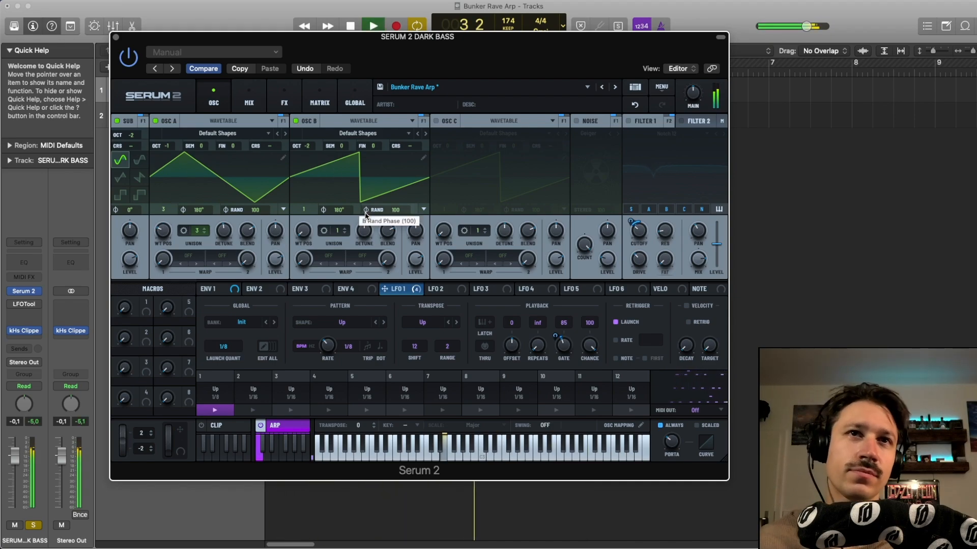
{"action": "key", "text": "space"}
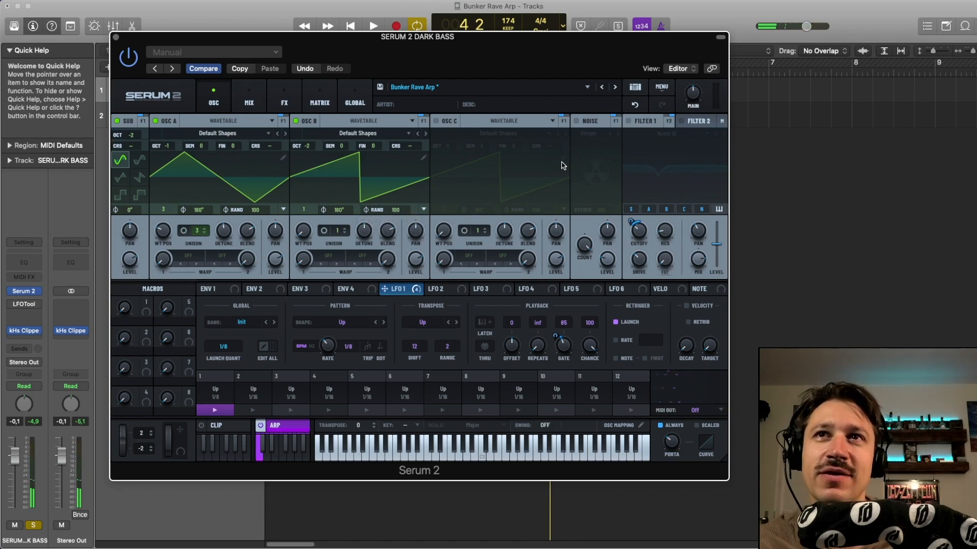
Step: Turn on the Geiger noise oscillator and listen to it layered with the other oscillators
{"action": "left_click", "coordinate": [577, 121]}
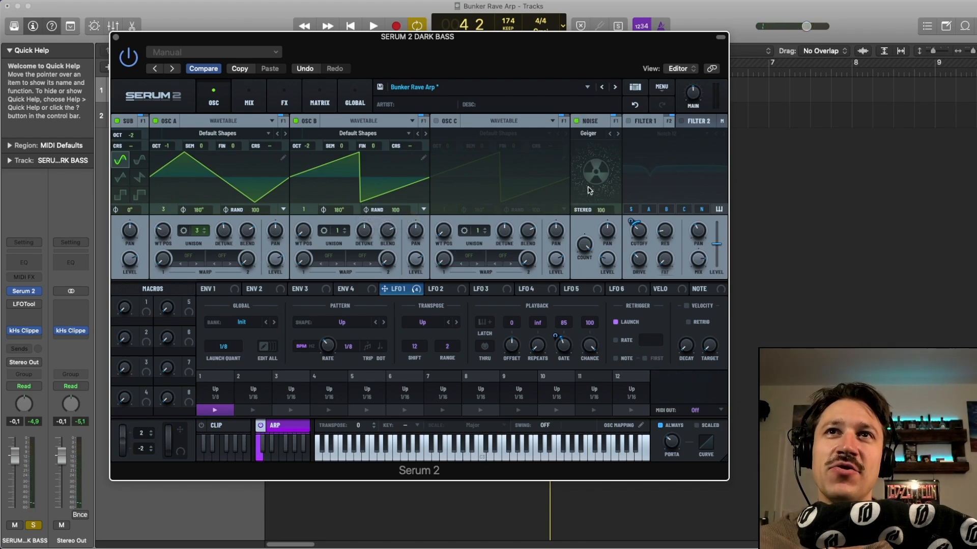
{"action": "mouse_move", "coordinate": [610, 263]}
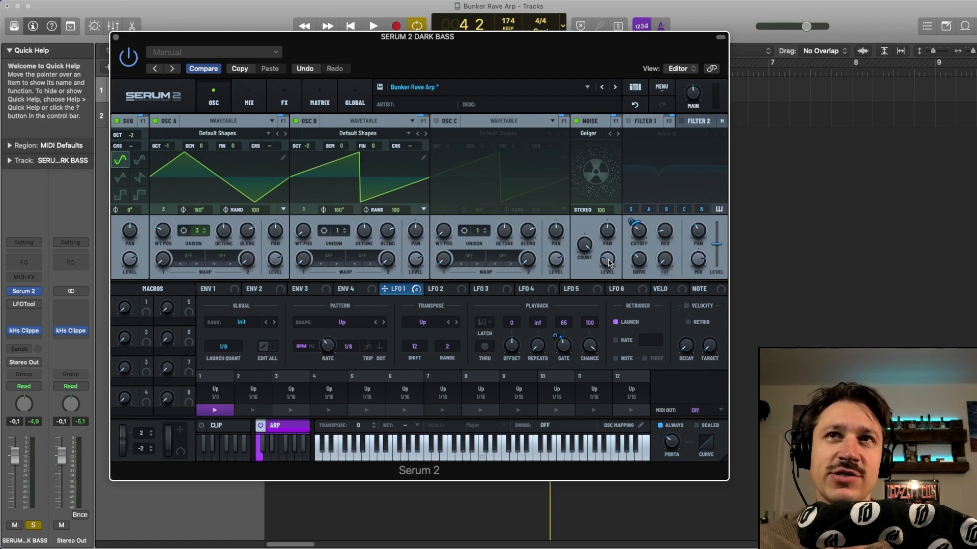
{"action": "key", "text": "space"}
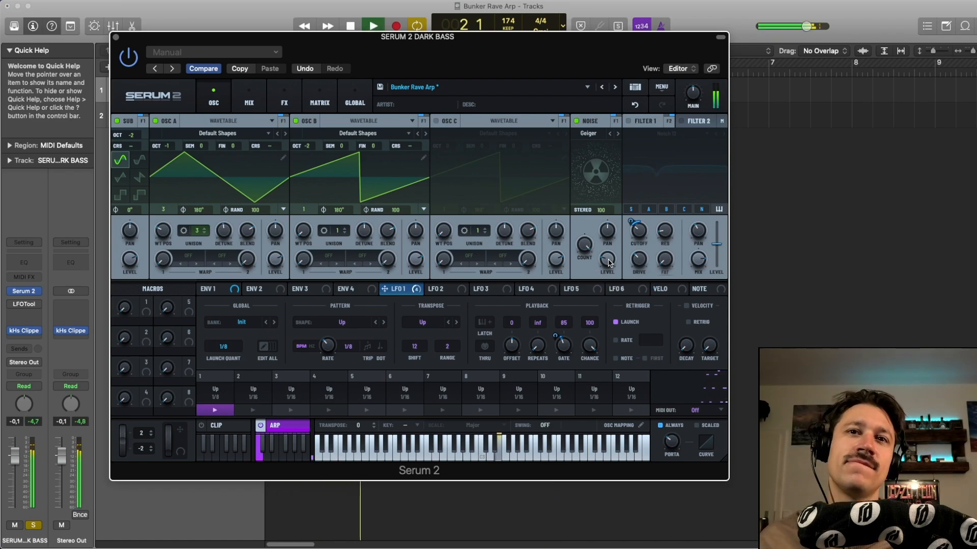
{"action": "key", "text": "space"}
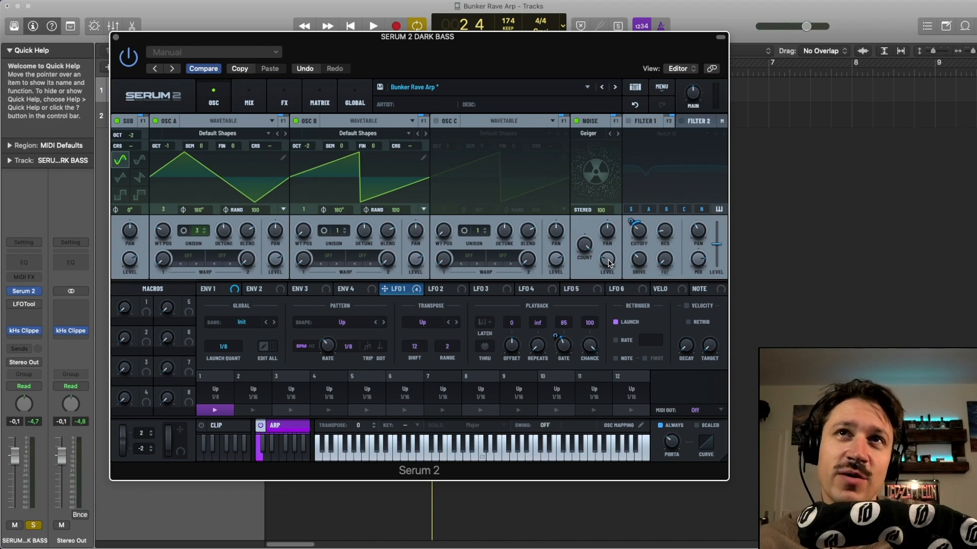
{"action": "key", "text": "space"}
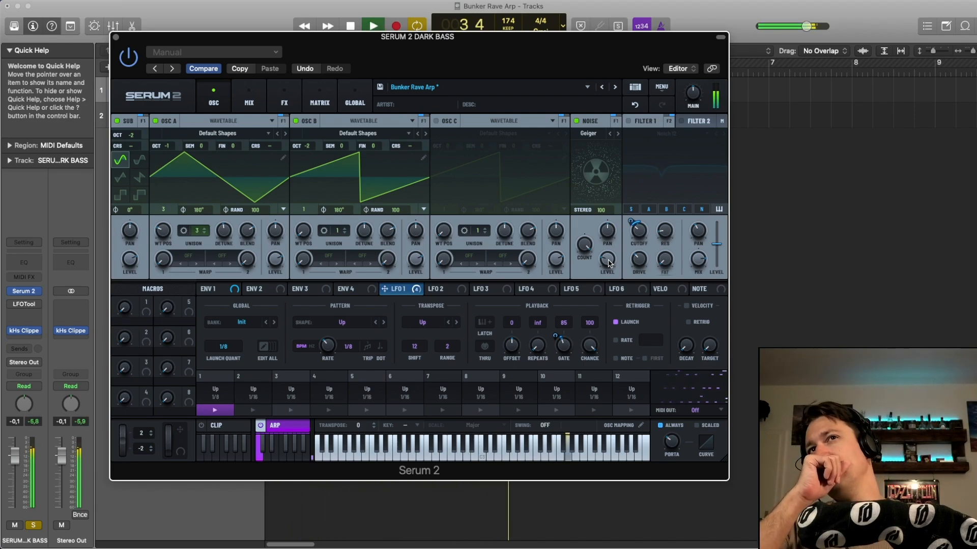
{"action": "key", "text": "space"}
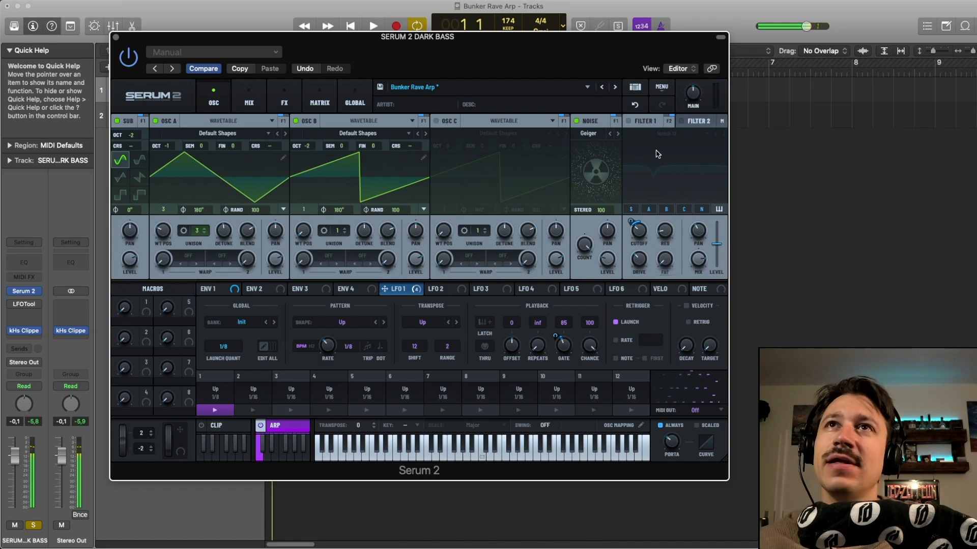
Step: Turn on Filter 1 with its Notch 12 type, compare the pattern with the filter bypassed, and leave it enabled
{"action": "left_click", "coordinate": [629, 121]}
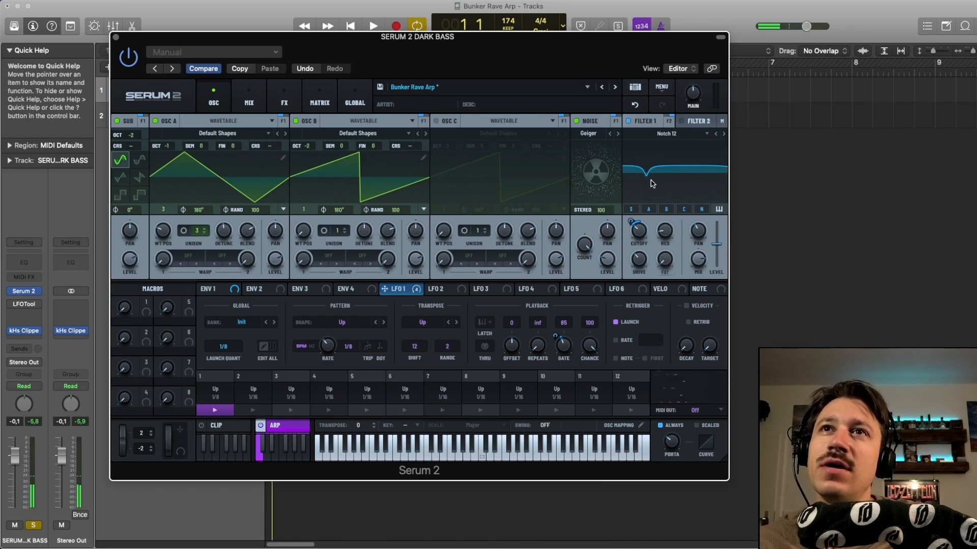
{"action": "mouse_move", "coordinate": [642, 232]}
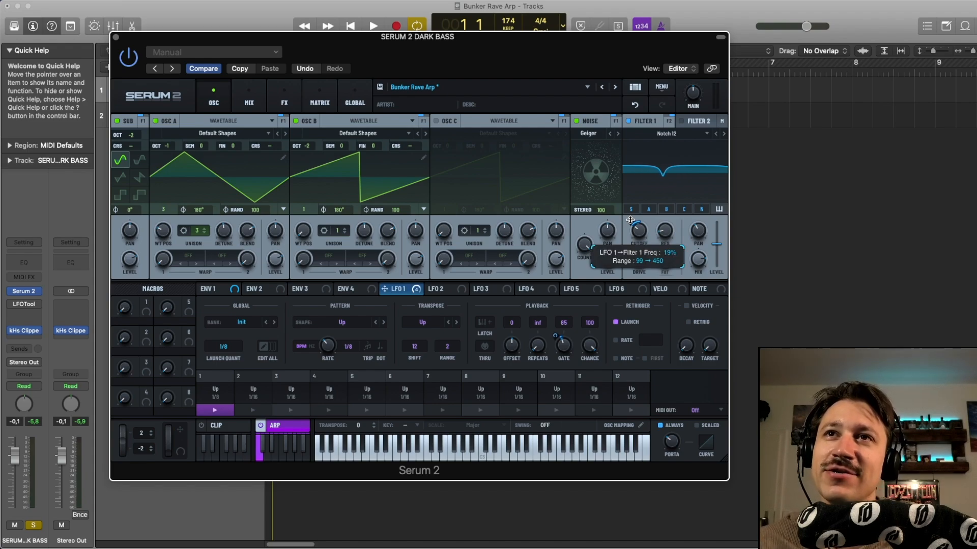
{"action": "mouse_move", "coordinate": [636, 260]}
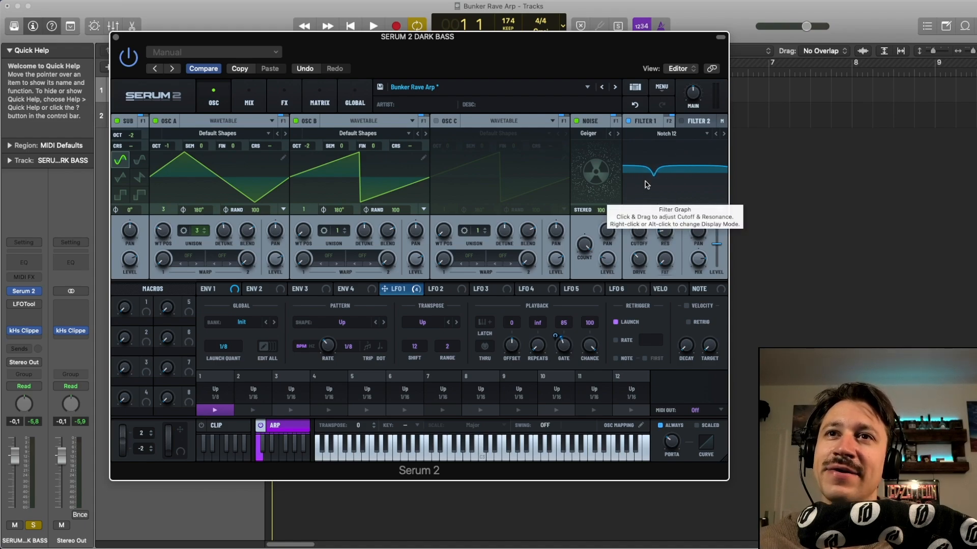
{"action": "key", "text": "space"}
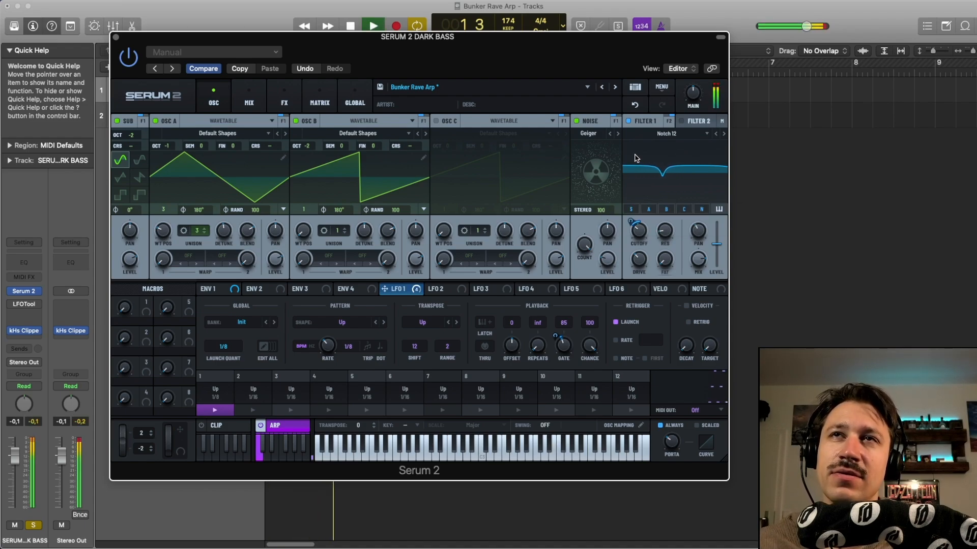
{"action": "key", "text": "space"}
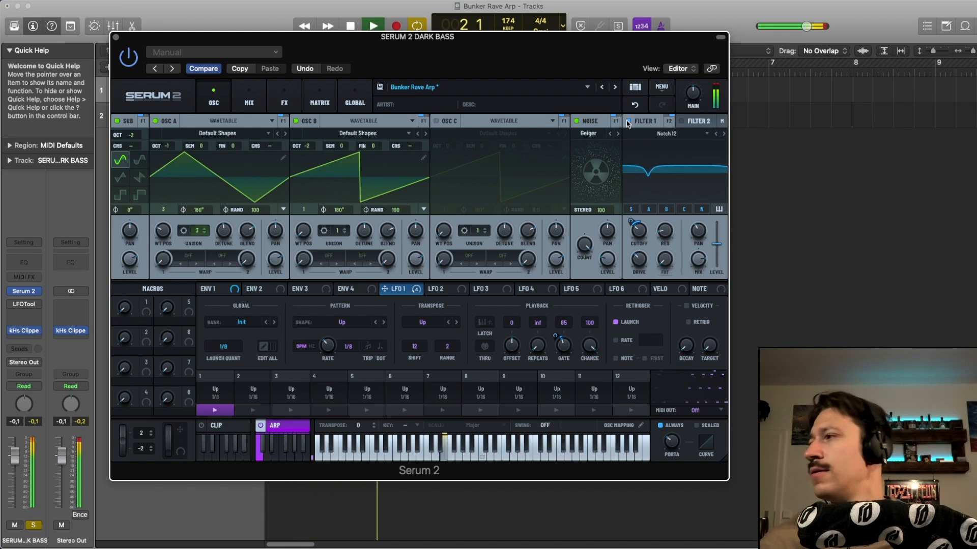
{"action": "left_click", "coordinate": [628, 122]}
{"action": "left_click", "coordinate": [628, 122]}
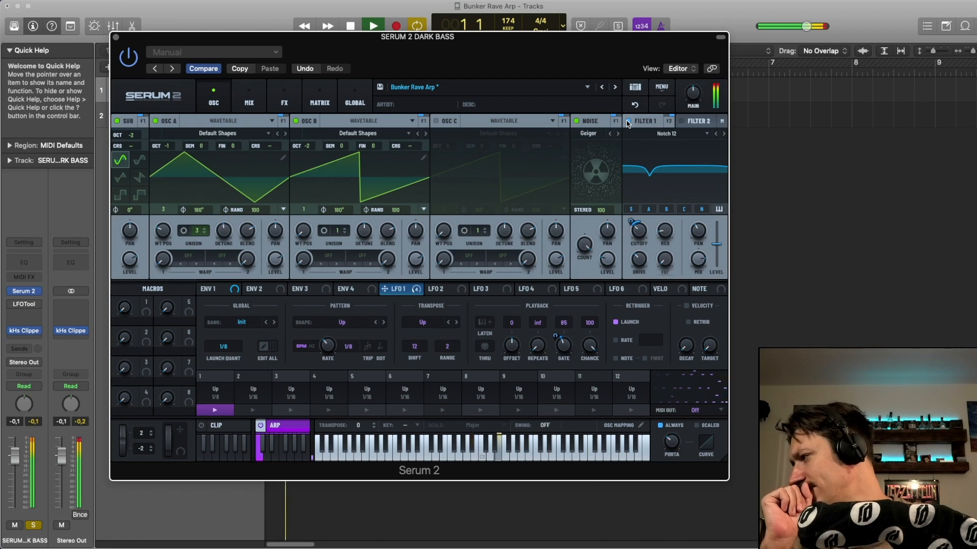
{"action": "key", "text": "space"}
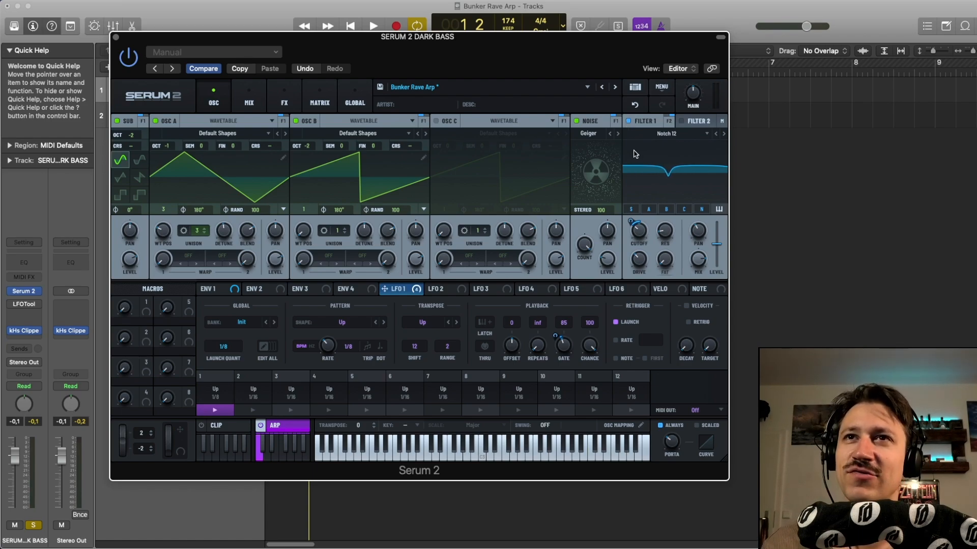
Step: Check Filter 1's output routing, turn on Filter 2, and show its Pho 48+ settings
{"action": "left_click", "coordinate": [670, 122]}
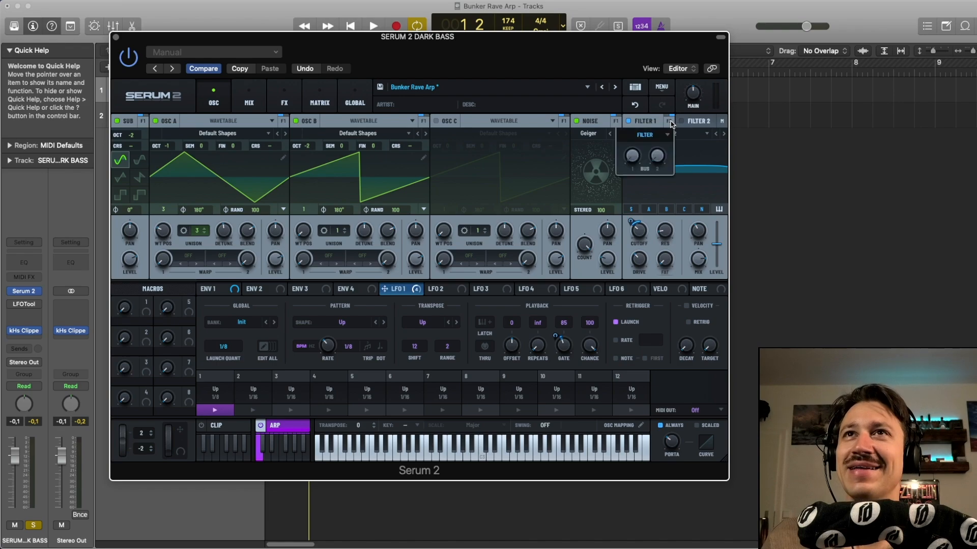
{"action": "left_click", "coordinate": [668, 135]}
{"action": "left_click", "coordinate": [669, 146]}
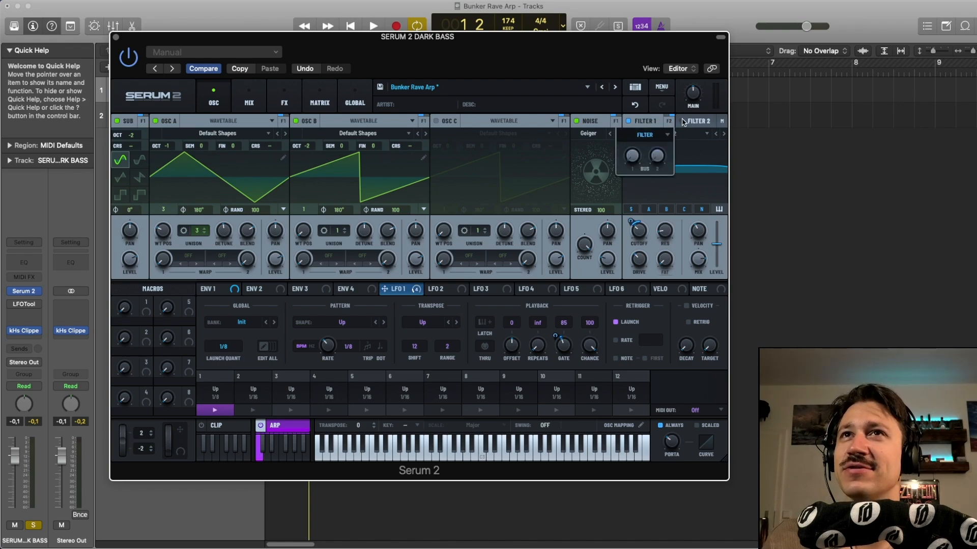
{"action": "left_click", "coordinate": [681, 120]}
{"action": "left_click", "coordinate": [706, 121]}
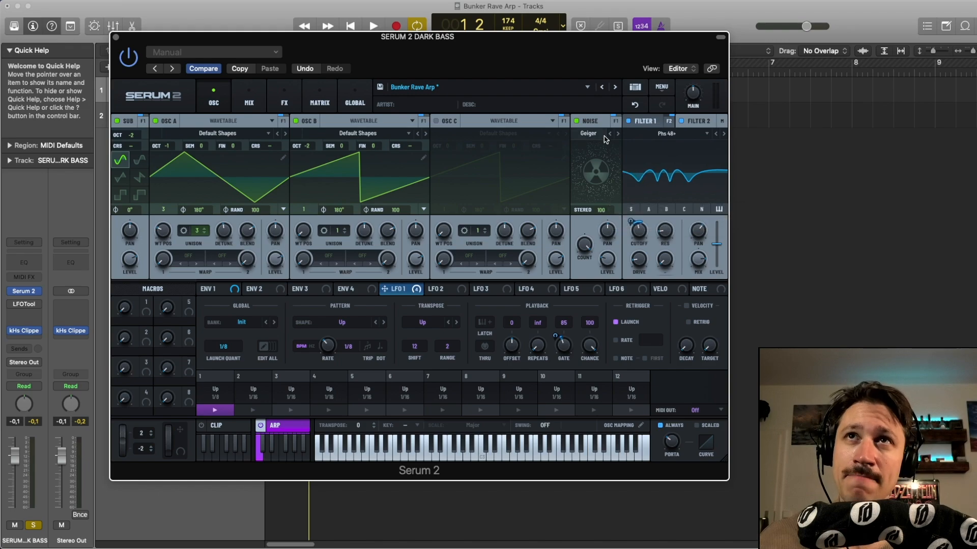
Step: Examine the LFO 1 shape with Filter 1 displayed, and return to Filter 2's settings
{"action": "left_click", "coordinate": [697, 122]}
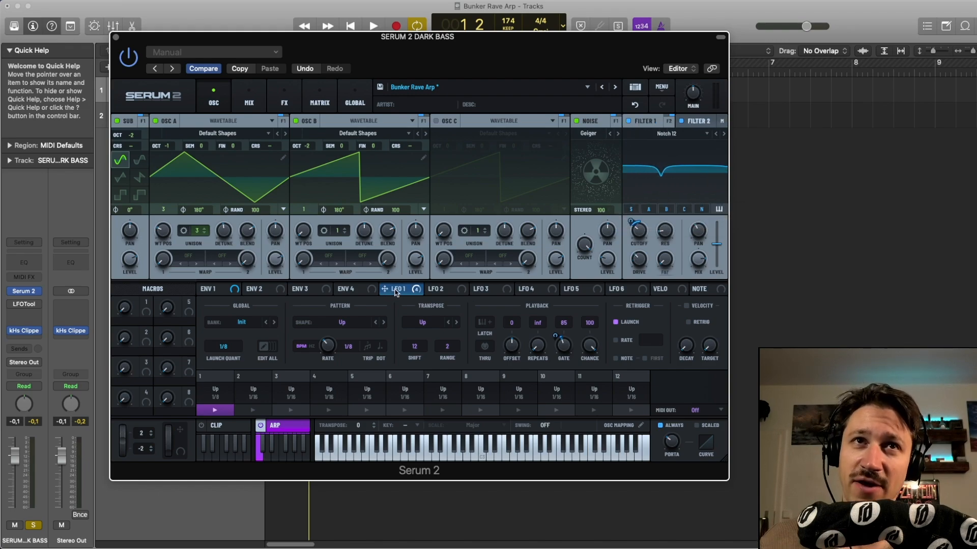
{"action": "left_click", "coordinate": [396, 290]}
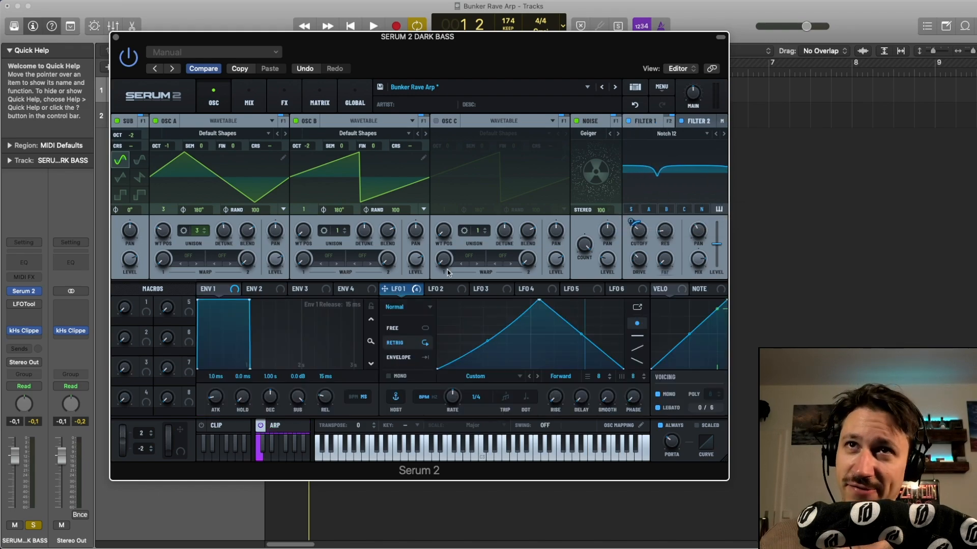
{"action": "left_click", "coordinate": [699, 124]}
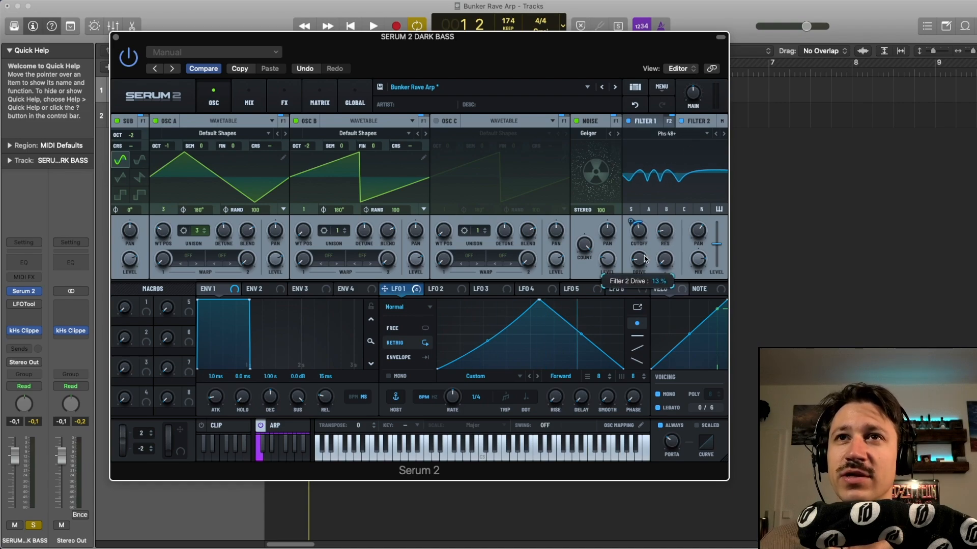
Step: Compare the pattern with Filter 2 bypassed and active during playback, leaving Filter 2 on
{"action": "key", "text": "space"}
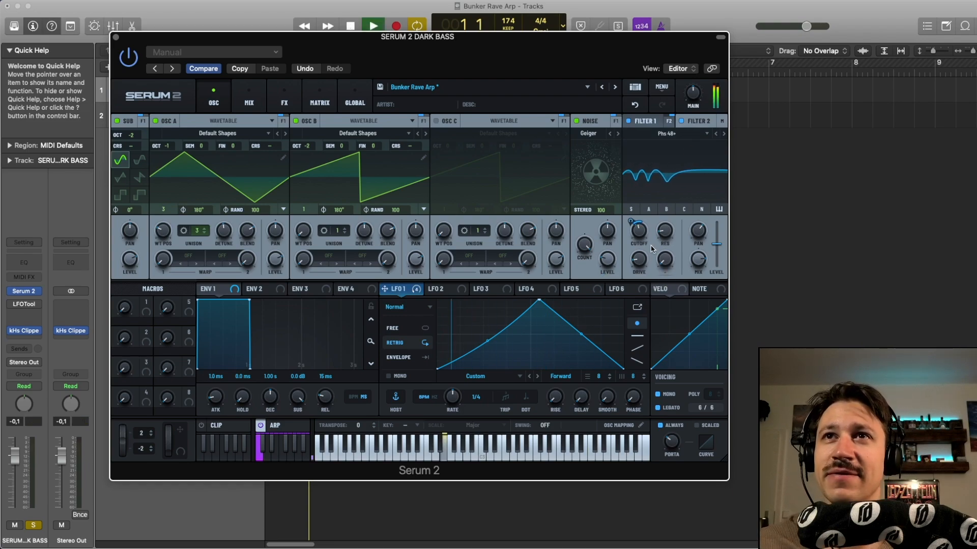
{"action": "left_click", "coordinate": [681, 121]}
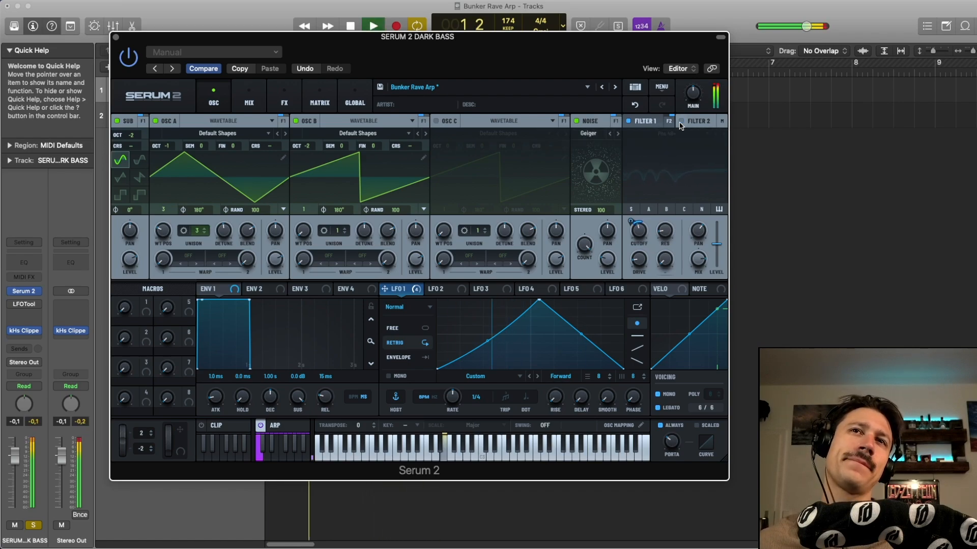
{"action": "left_click", "coordinate": [681, 122]}
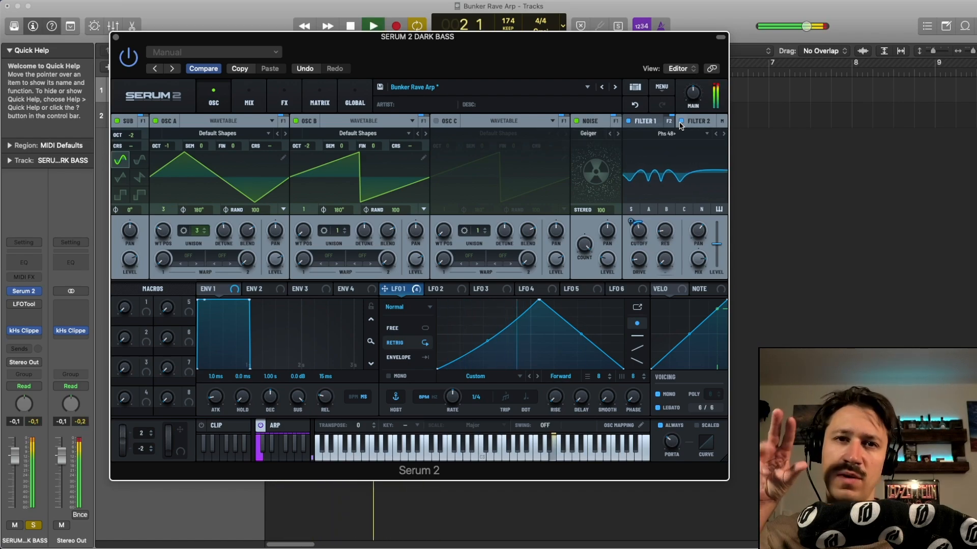
{"action": "key", "text": "space"}
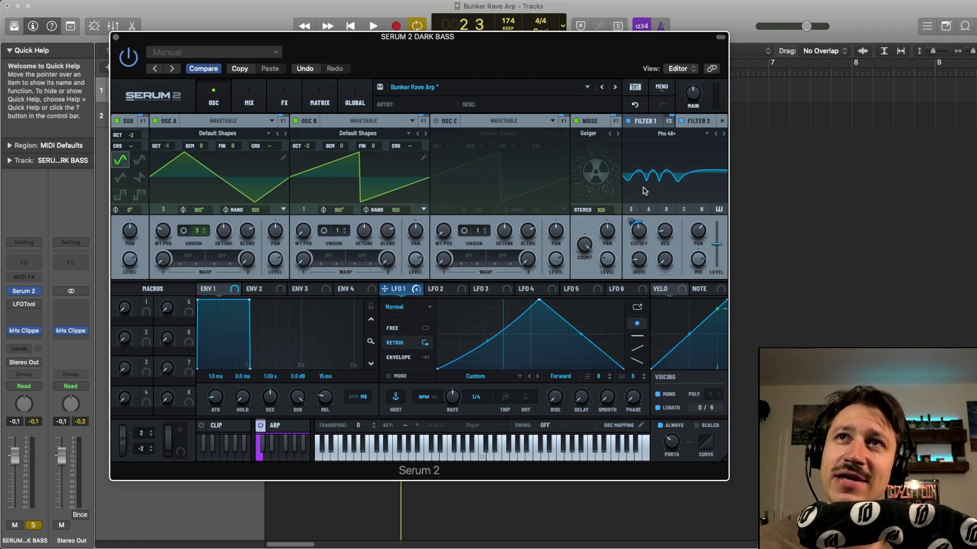
{"action": "left_click", "coordinate": [681, 121]}
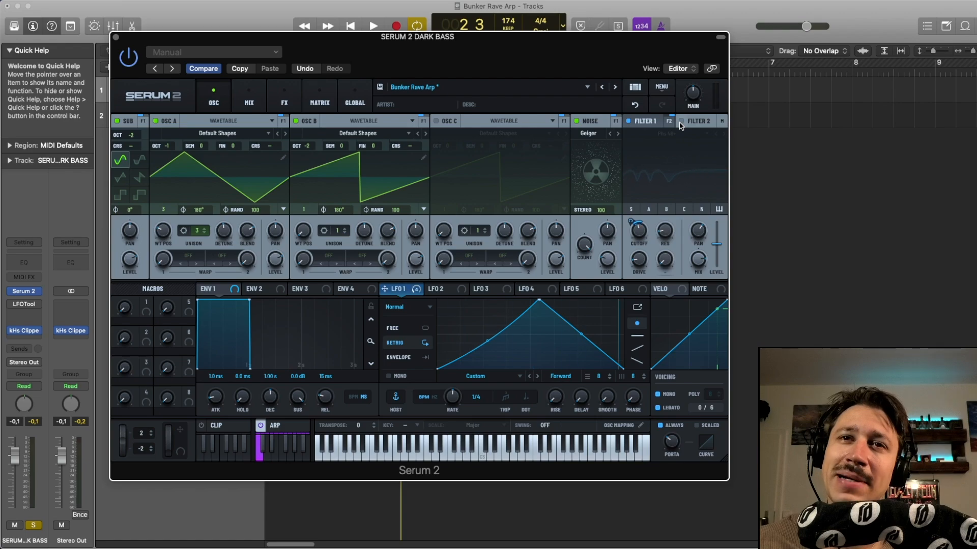
{"action": "key", "text": "space"}
{"action": "left_click", "coordinate": [681, 125]}
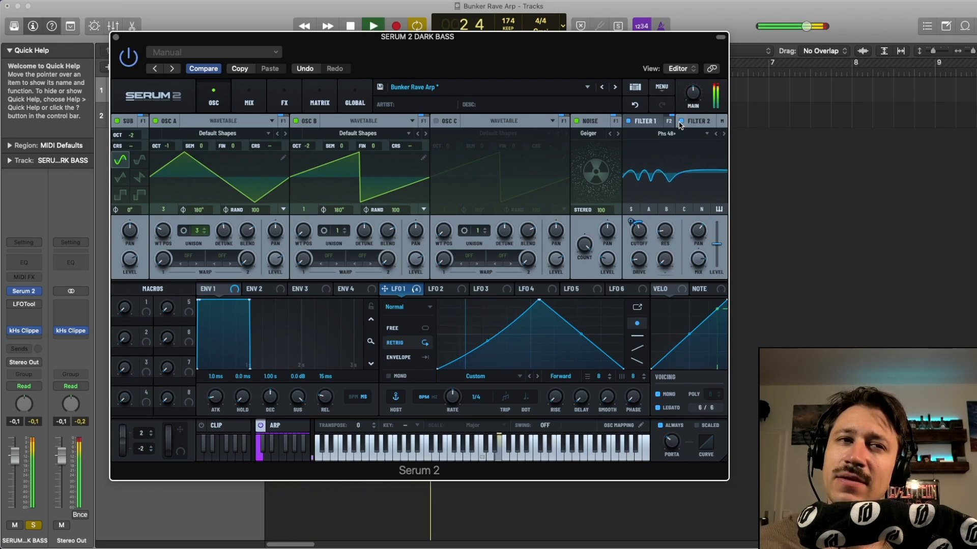
{"action": "key", "text": "space"}
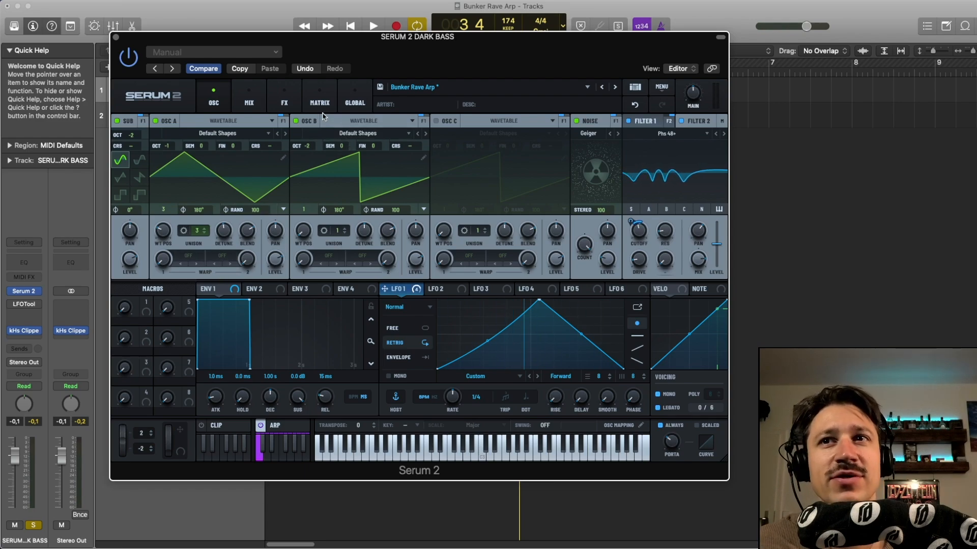
Step: Show the effects rack and turn on the Bode effect
{"action": "left_click", "coordinate": [273, 97]}
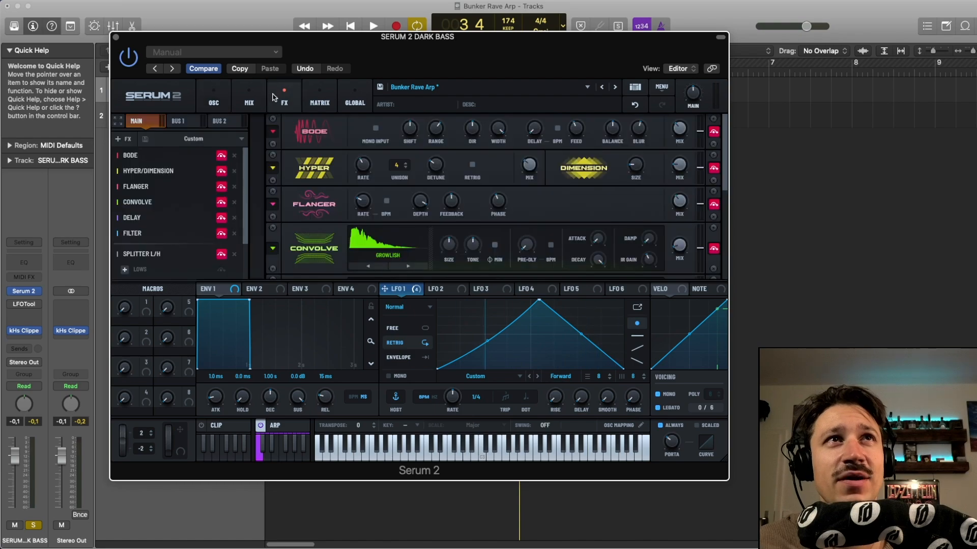
{"action": "left_click", "coordinate": [249, 99]}
{"action": "left_click", "coordinate": [284, 99]}
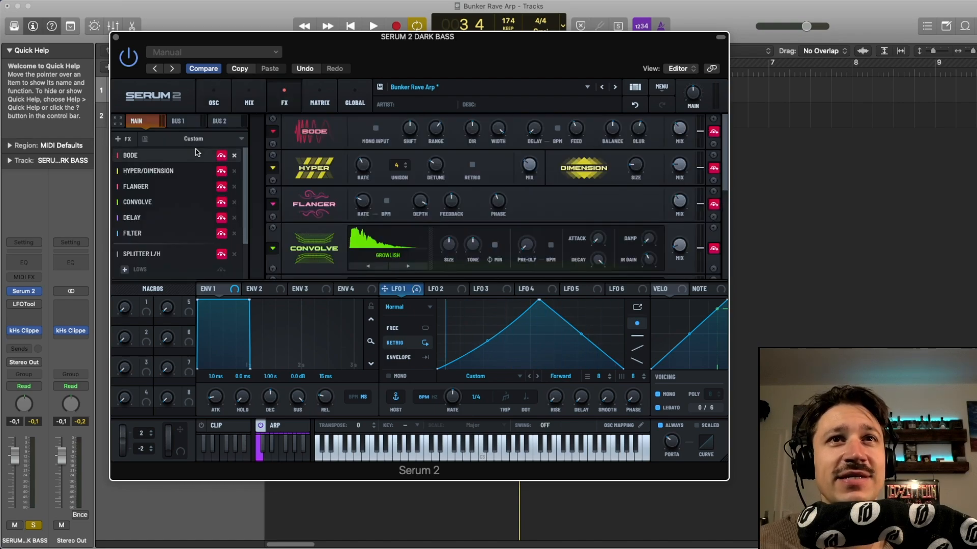
{"action": "left_click", "coordinate": [222, 157]}
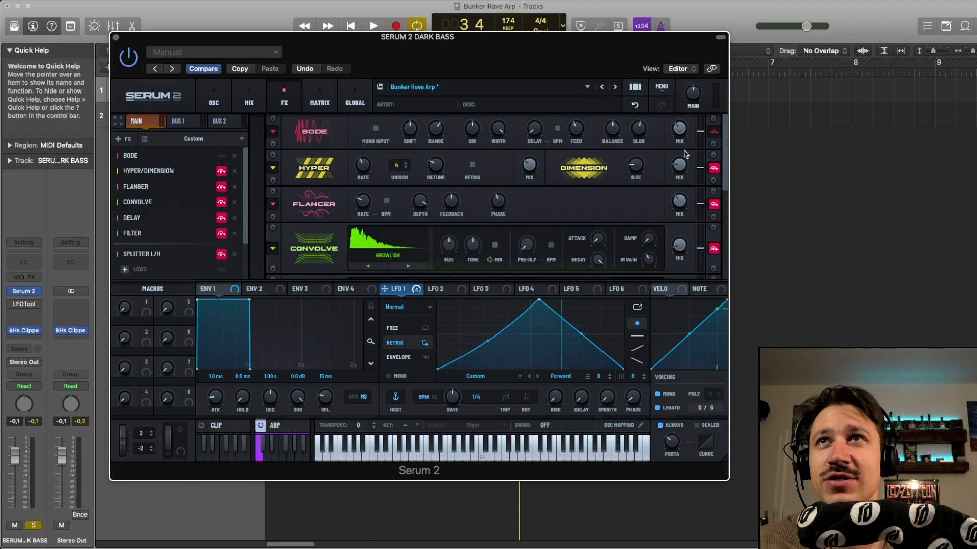
Step: Play the pattern with Bode active and audition its wet/dry mix raised to 100%
{"action": "mouse_move", "coordinate": [683, 133]}
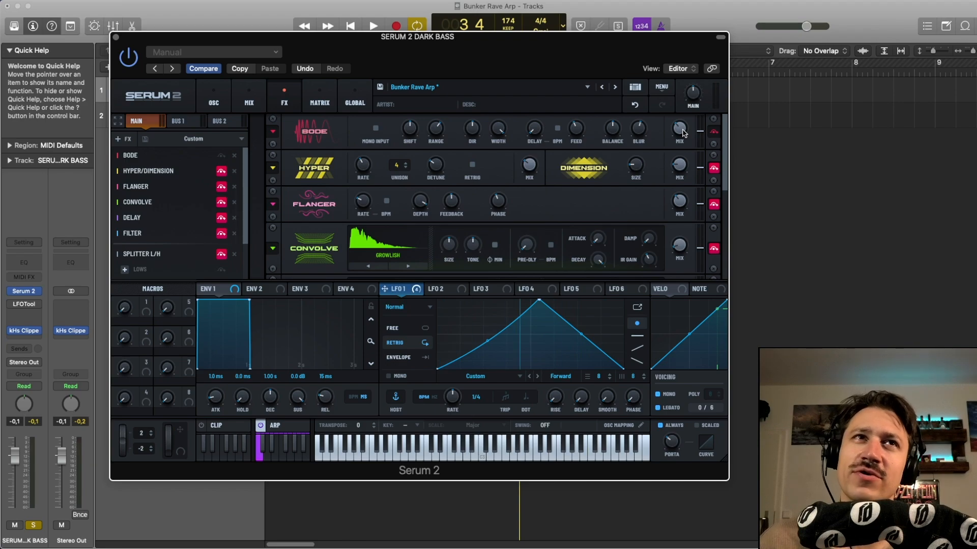
{"action": "key", "text": "space"}
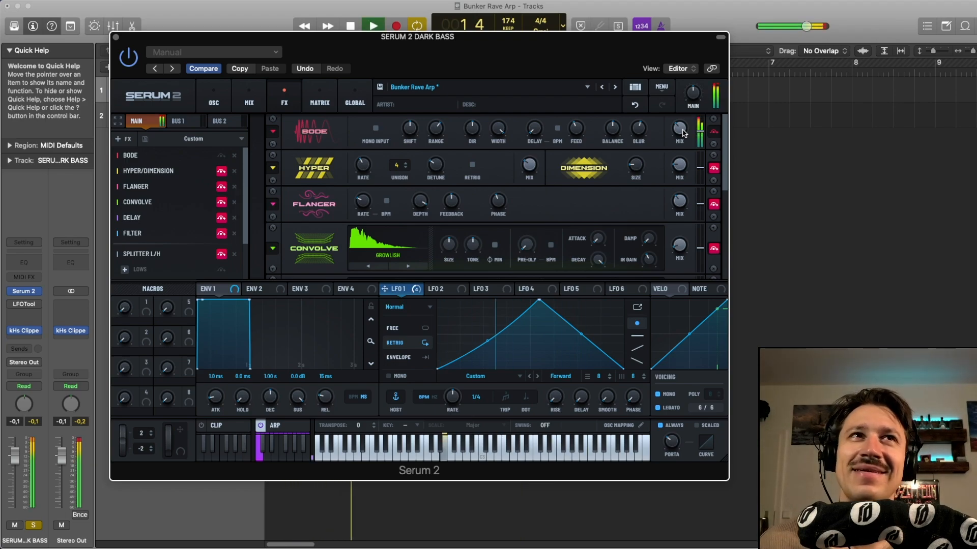
{"action": "key", "text": "space"}
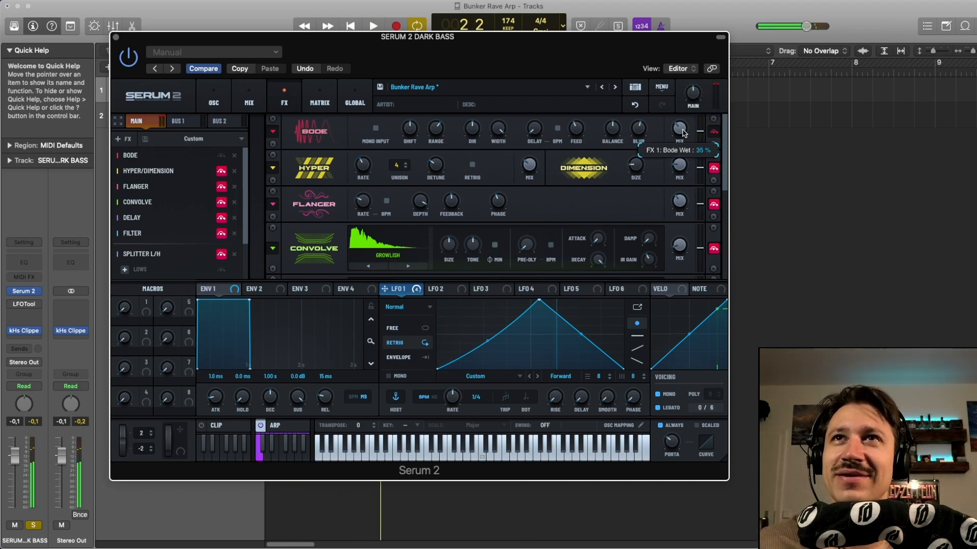
{"action": "key", "text": "space"}
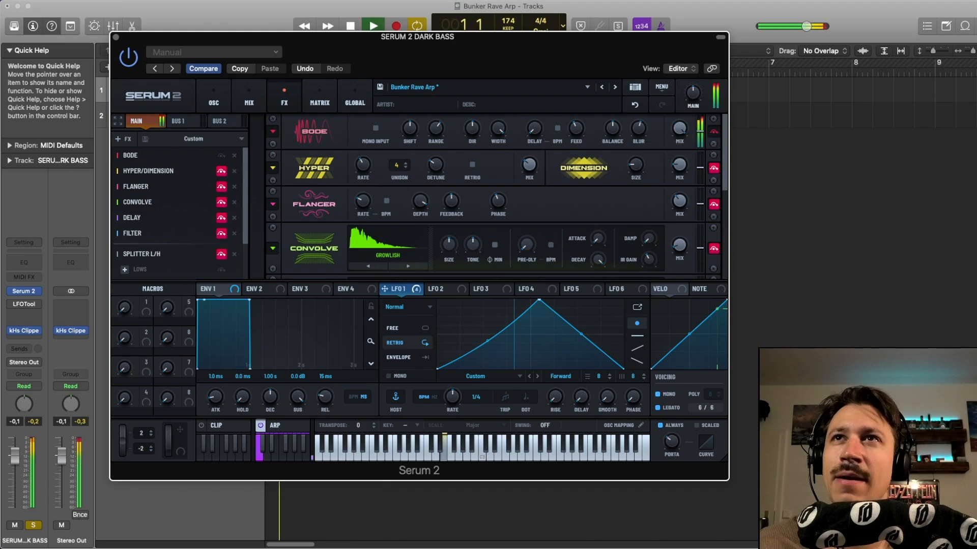
{"action": "key", "text": "space"}
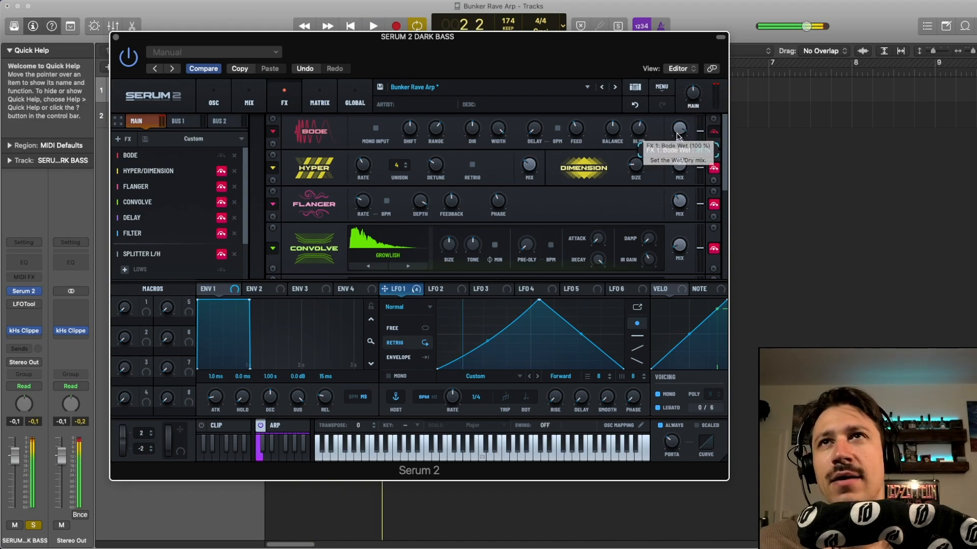
Step: Set Bode's wet/dry mix back to 35% and play the pattern
{"action": "left_click_drag", "start_coordinate": [675, 167], "coordinate": [678, 202]}
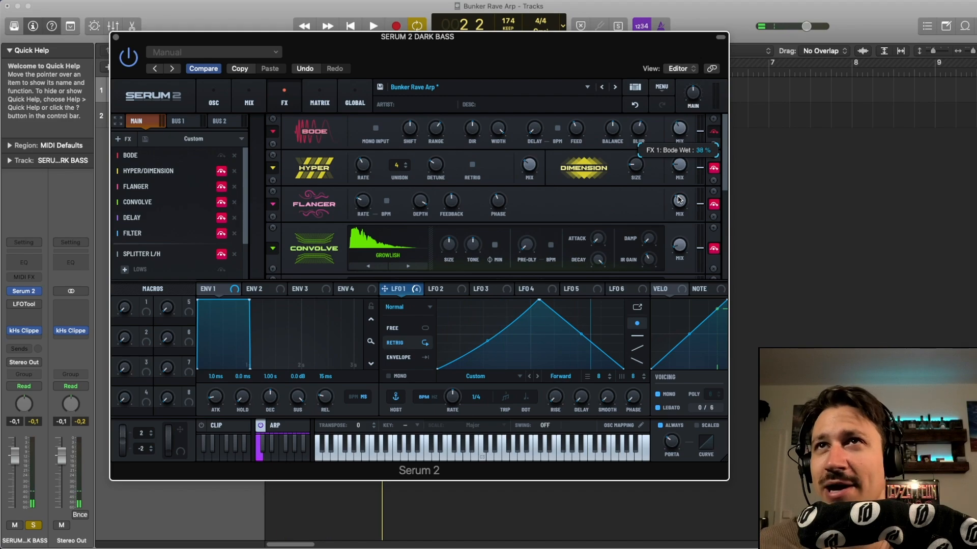
{"action": "key", "text": "space"}
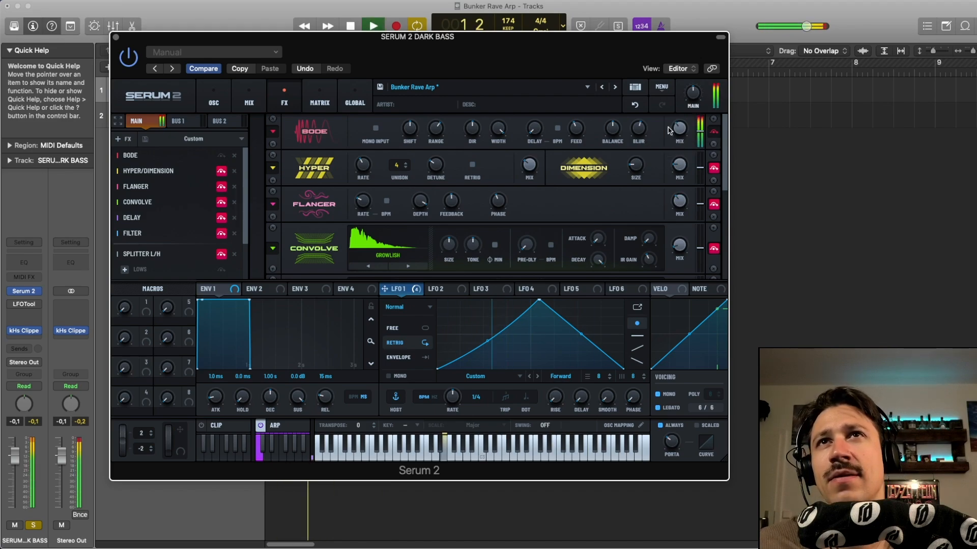
{"action": "key", "text": "space"}
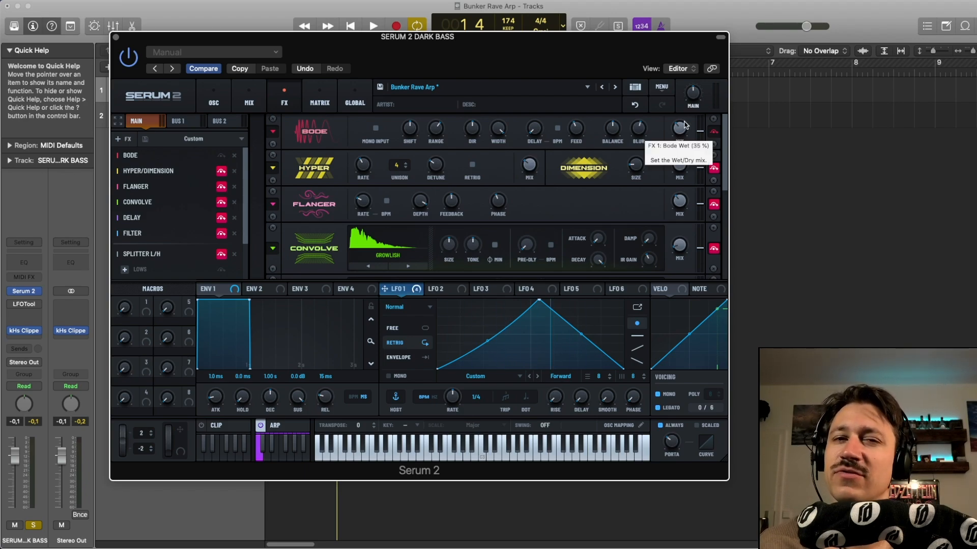
{"action": "key", "text": "space"}
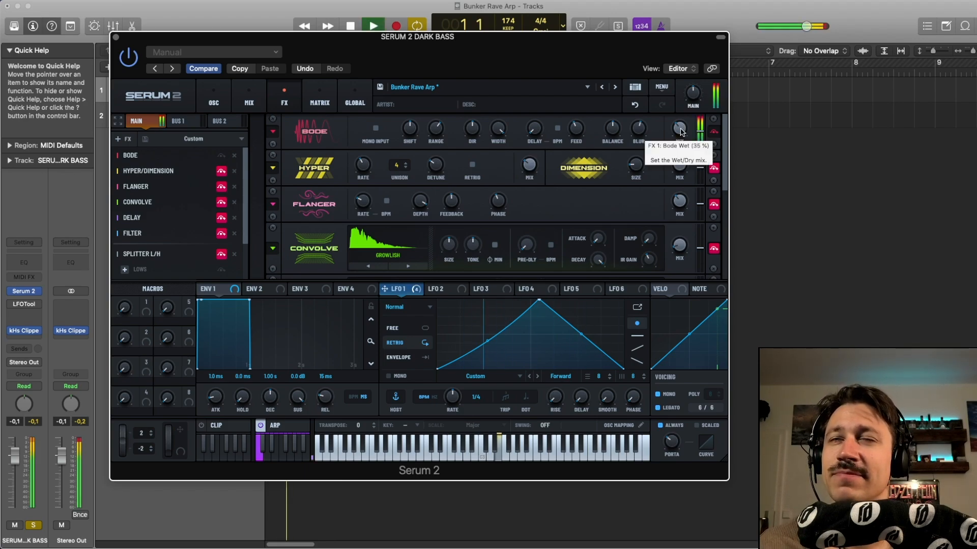
{"action": "left_click", "coordinate": [680, 132]}
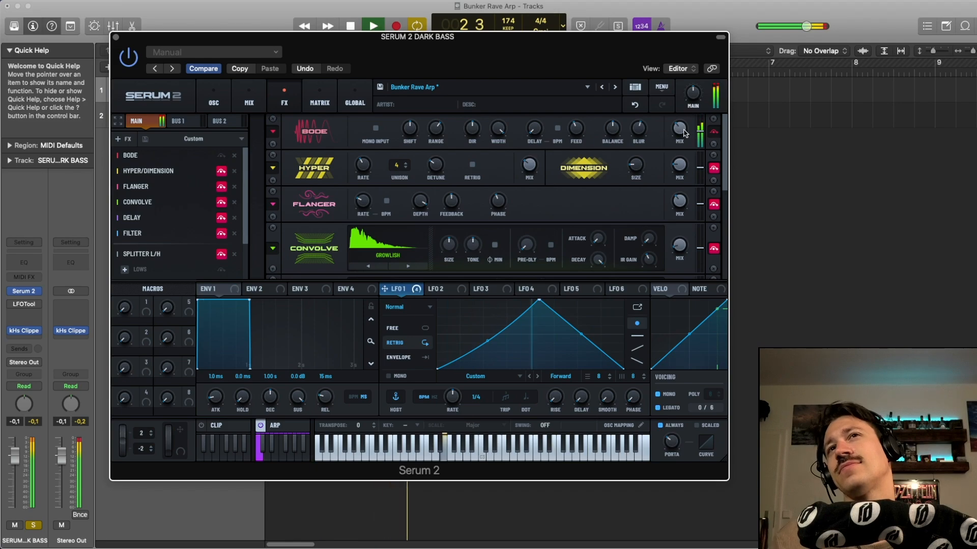
{"action": "key", "text": "space"}
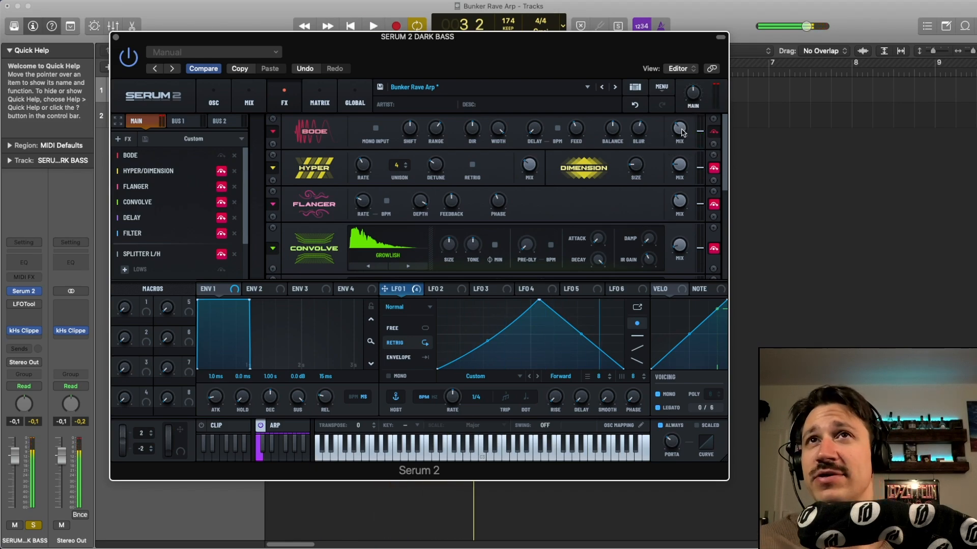
Step: Check Bode's range setting and compare the pattern with Bode bypassed and active, leaving it on
{"action": "mouse_move", "coordinate": [640, 128]}
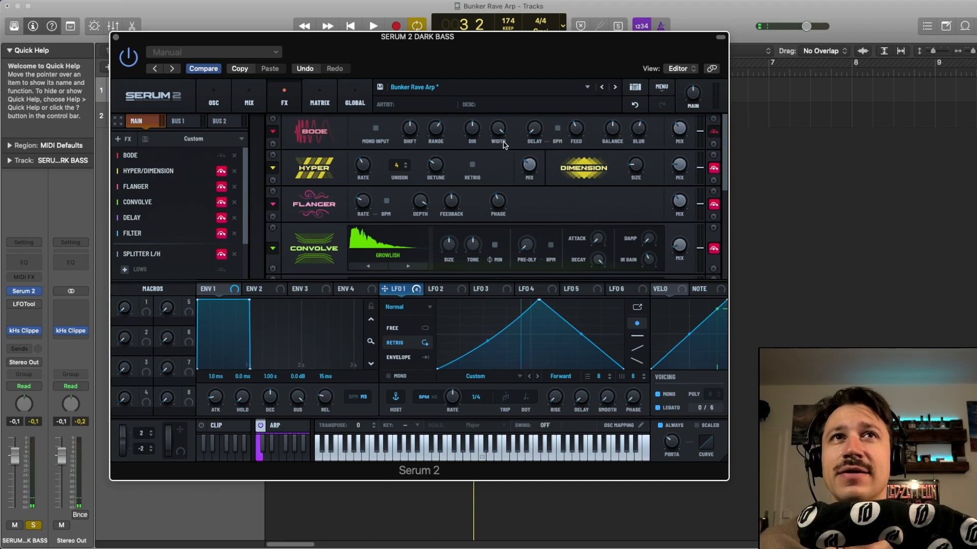
{"action": "mouse_move", "coordinate": [437, 130]}
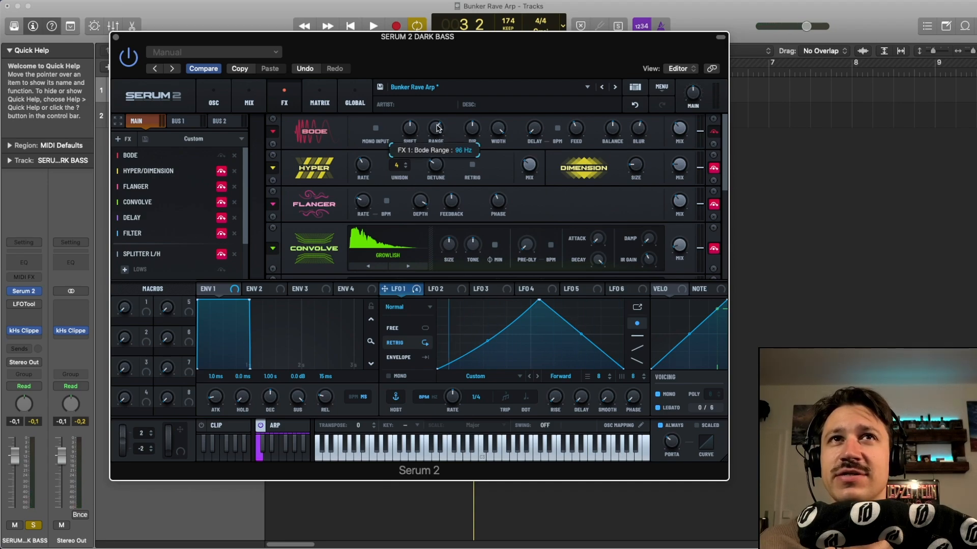
{"action": "key", "text": "space"}
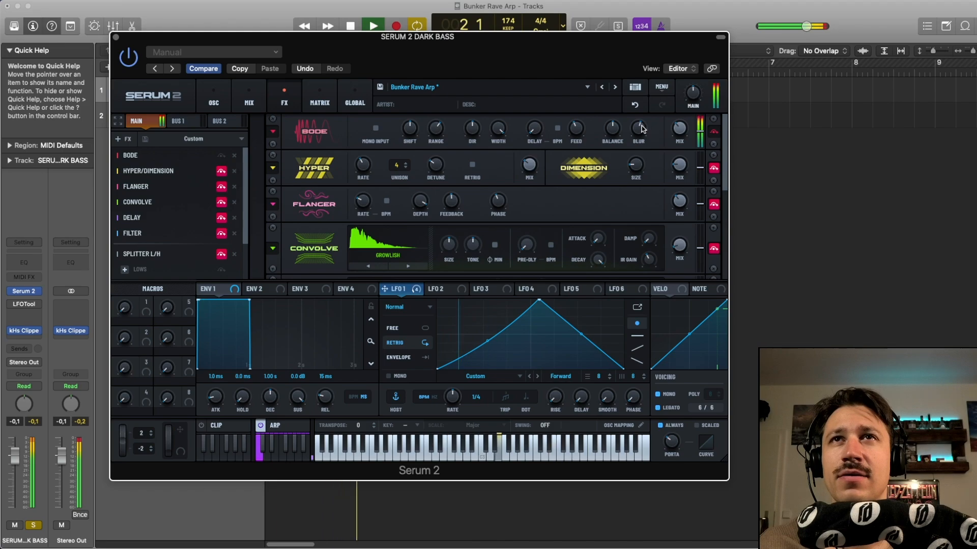
{"action": "left_click", "coordinate": [222, 156]}
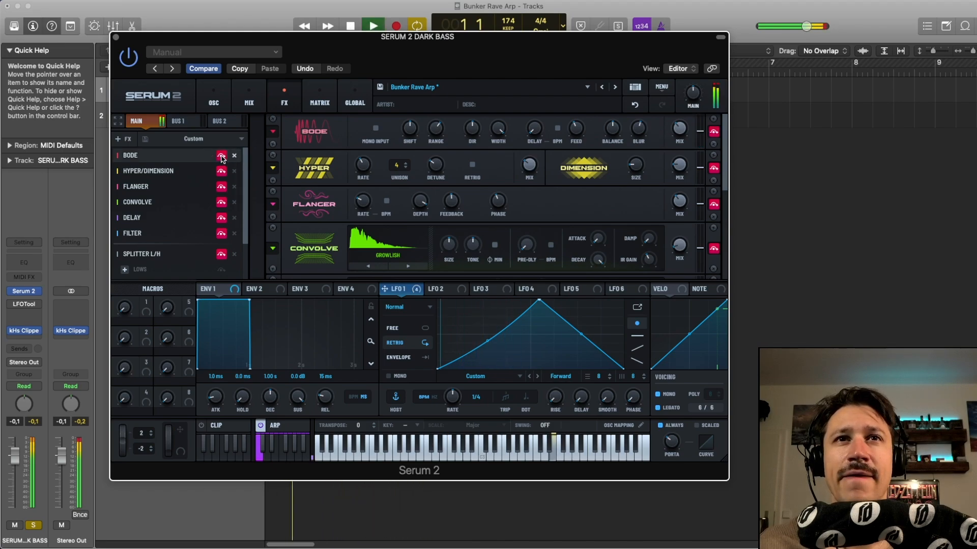
{"action": "left_click", "coordinate": [221, 156]}
{"action": "key", "text": "space"}
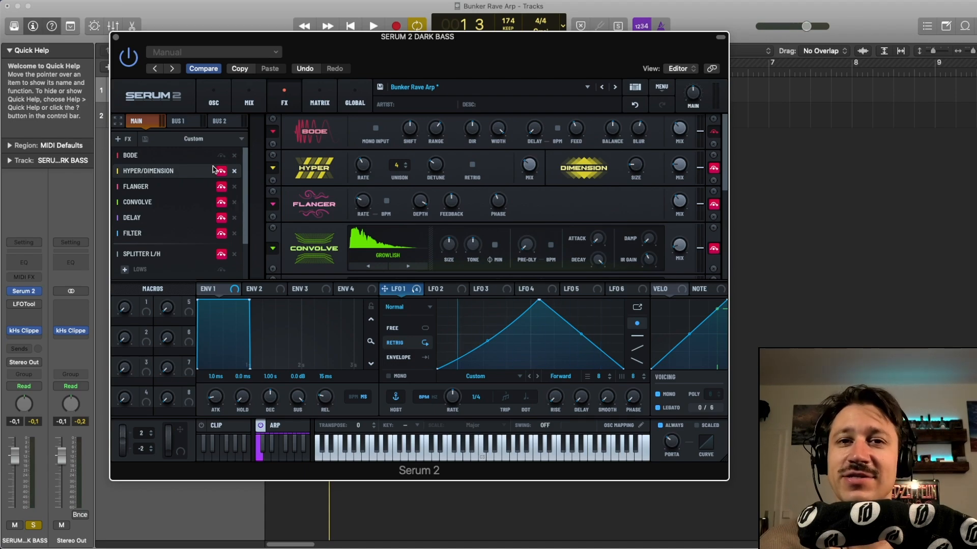
Step: Turn on the Hyper/Dimension effect and check Hyper's mix and detune and Dimension's mix and size
{"action": "left_click", "coordinate": [221, 172]}
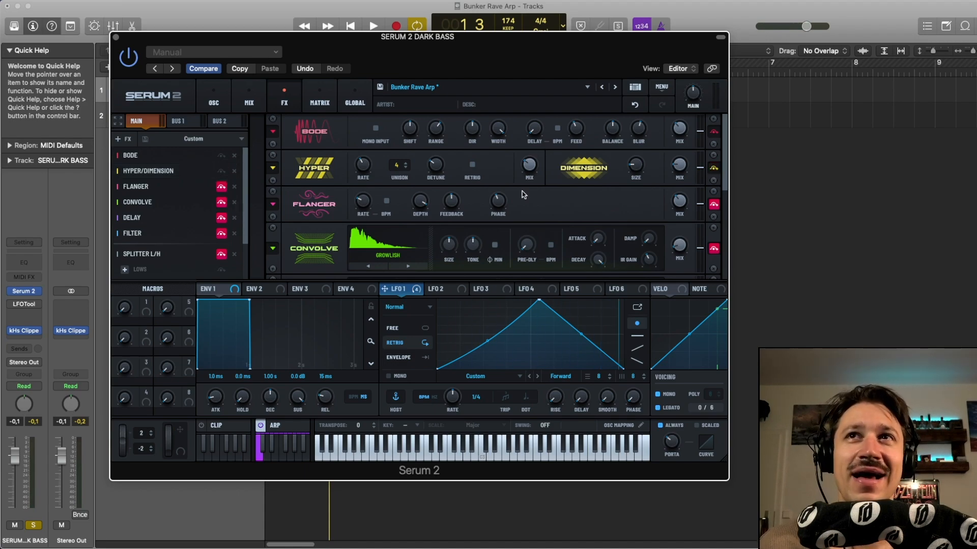
{"action": "mouse_move", "coordinate": [532, 167]}
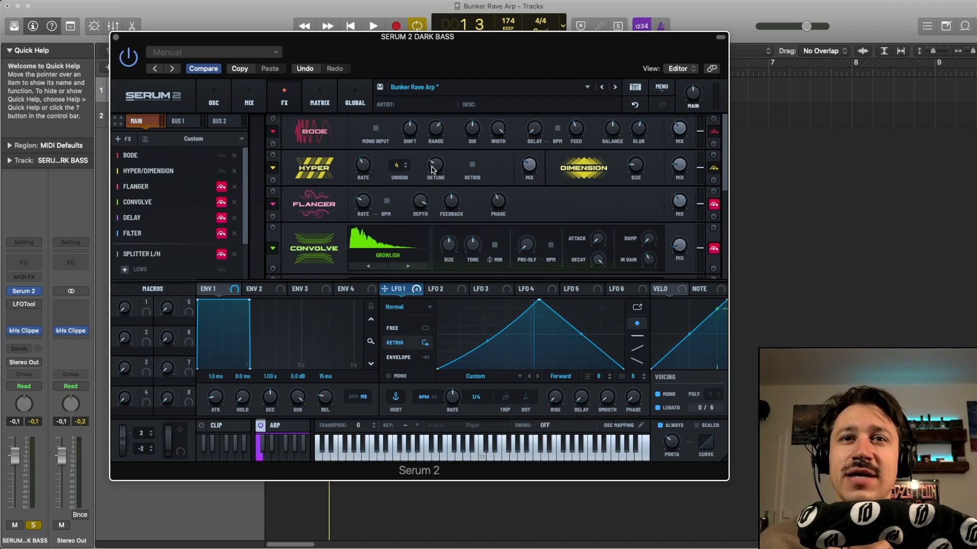
{"action": "mouse_move", "coordinate": [432, 169]}
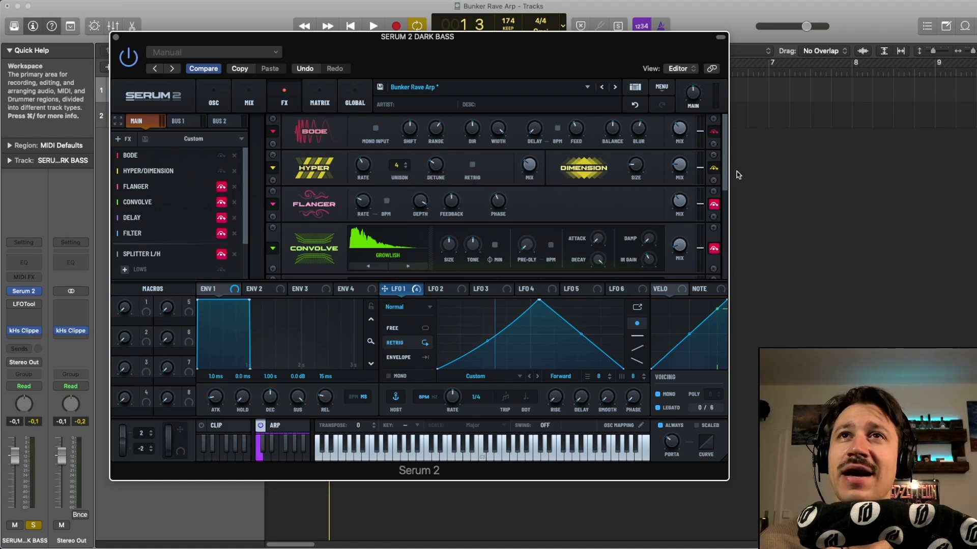
{"action": "mouse_move", "coordinate": [680, 169]}
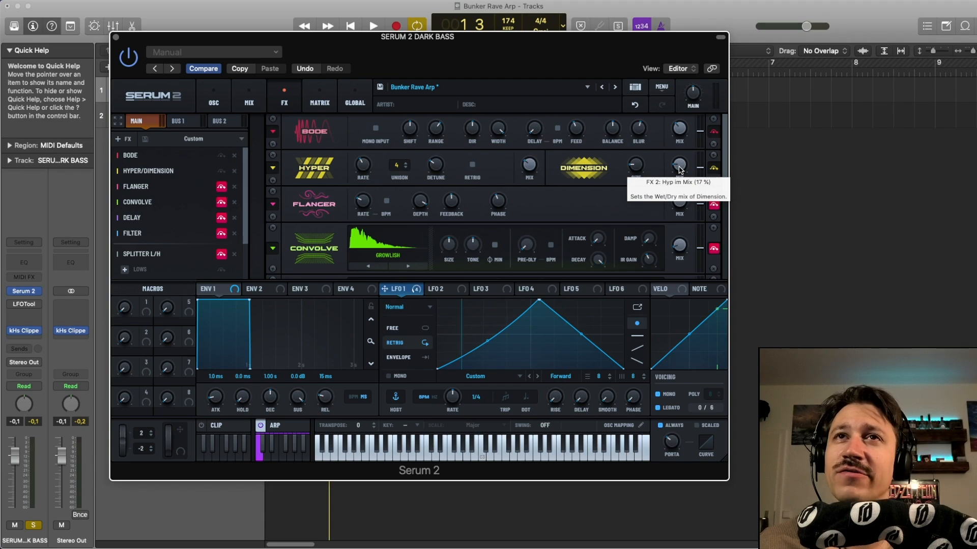
{"action": "mouse_move", "coordinate": [639, 169]}
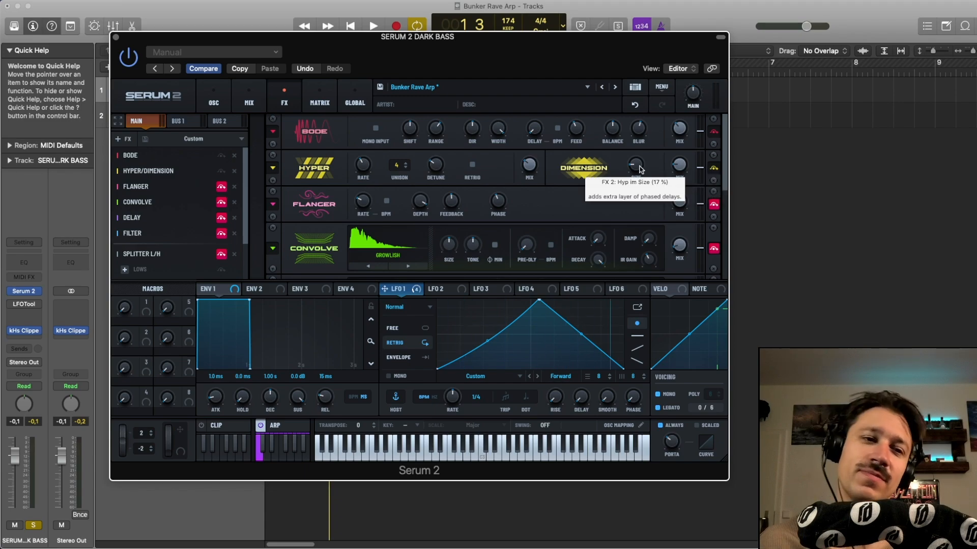
Step: Compare the pattern with Hyper/Dimension active and bypassed during playback, leaving the effect on
{"action": "key", "text": "space"}
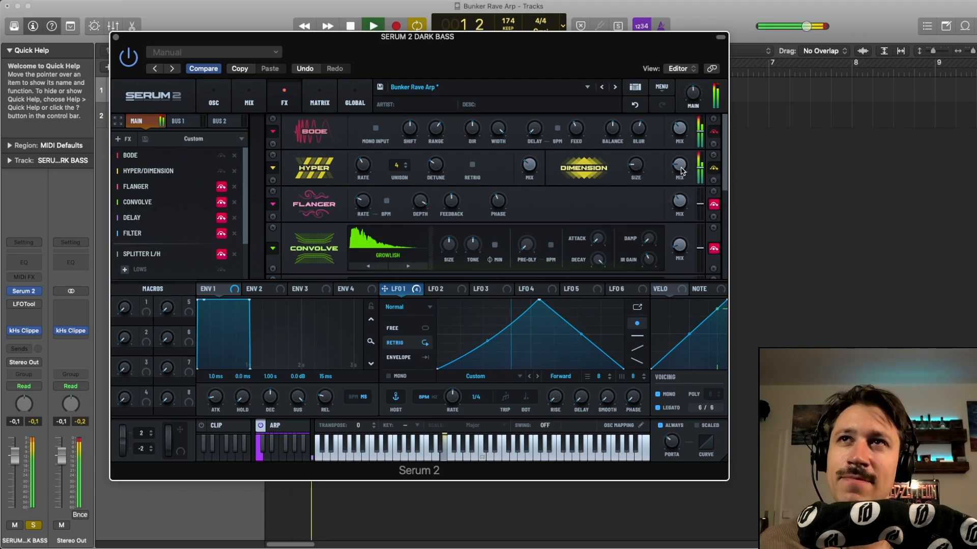
{"action": "left_click", "coordinate": [222, 171]}
{"action": "key", "text": "space"}
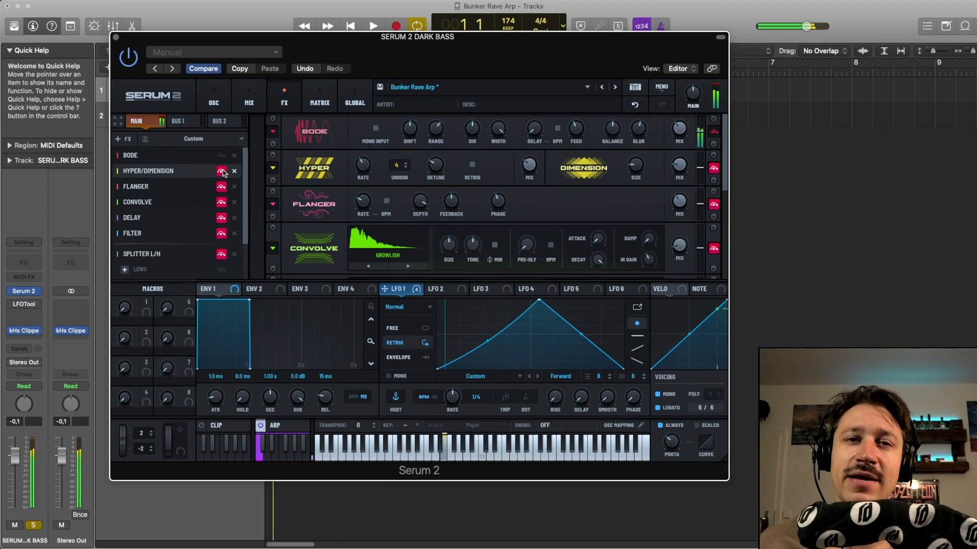
{"action": "key", "text": "space"}
{"action": "left_click", "coordinate": [222, 172]}
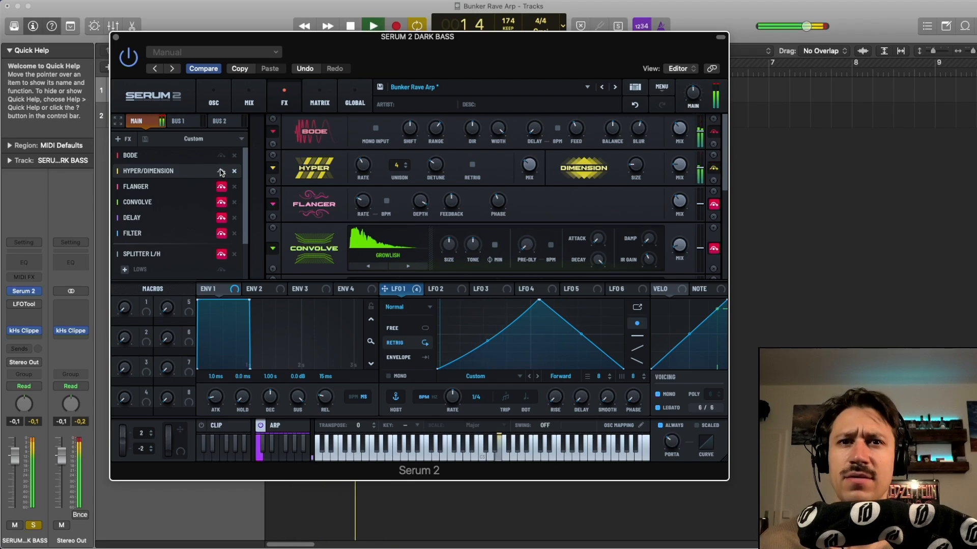
{"action": "key", "text": "space"}
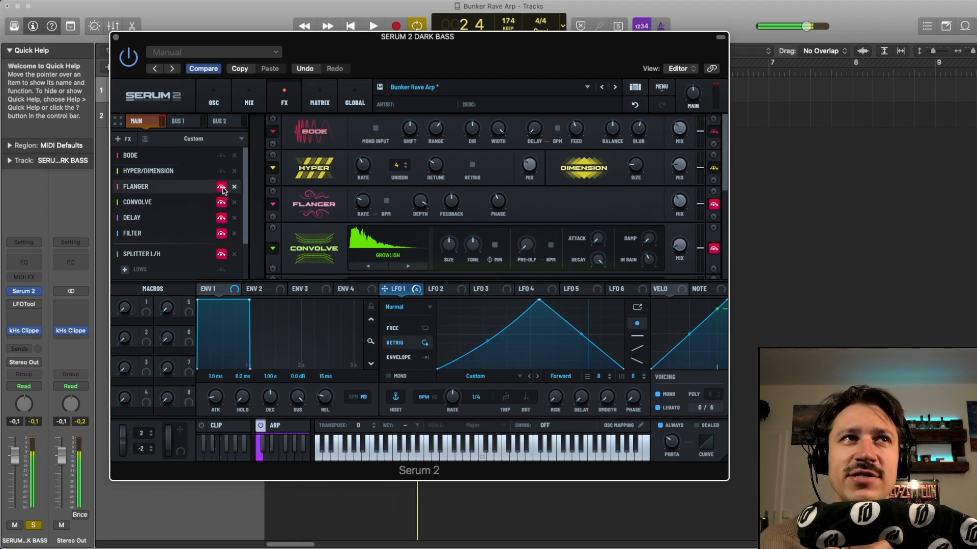
Step: Turn on the Flanger and play the pattern while trying out its mix control
{"action": "left_click", "coordinate": [222, 187]}
{"action": "mouse_move", "coordinate": [682, 205]}
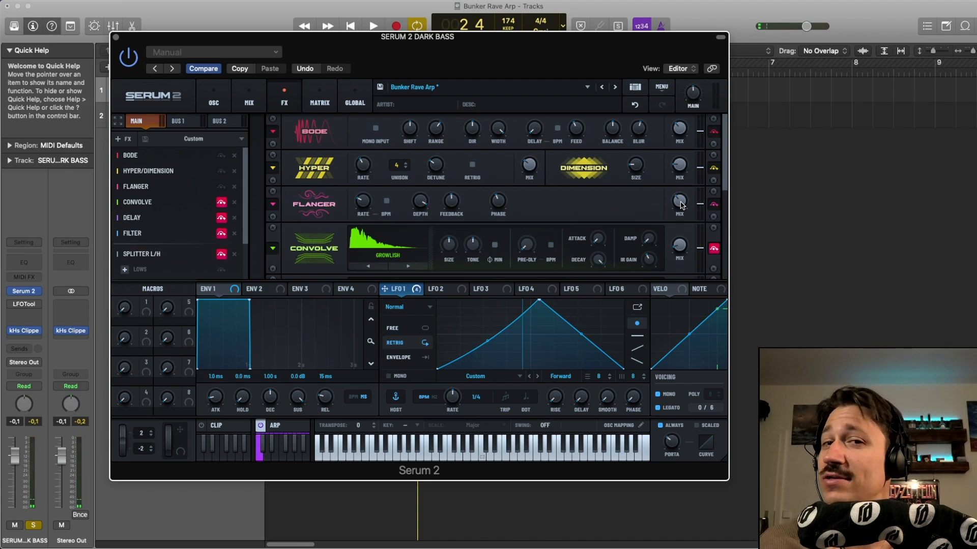
{"action": "key", "text": "space"}
{"action": "mouse_move", "coordinate": [682, 205]}
{"action": "left_mouse_down"}
{"action": "mouse_move", "coordinate": [680, 184]}
{"action": "mouse_move", "coordinate": [677, 200]}
{"action": "left_mouse_up"}
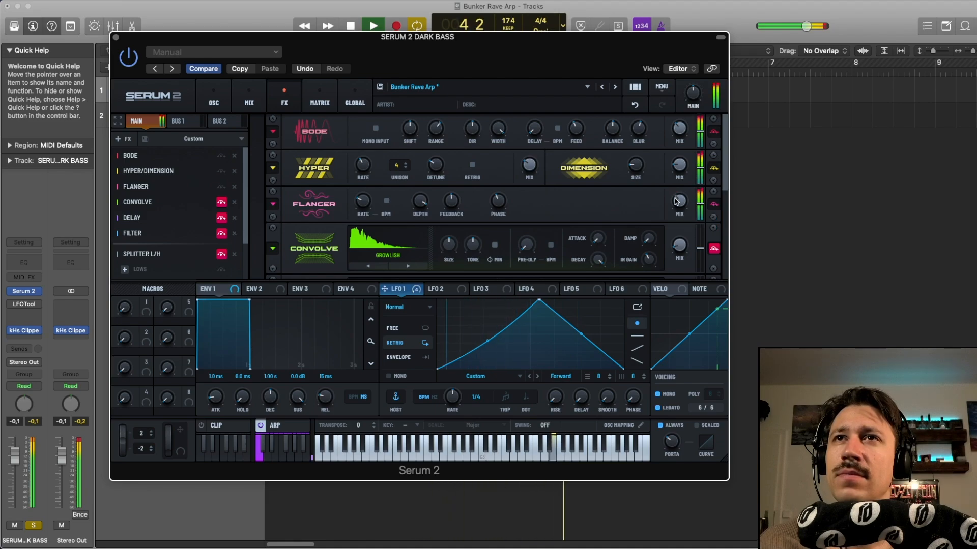
{"action": "key", "text": "space"}
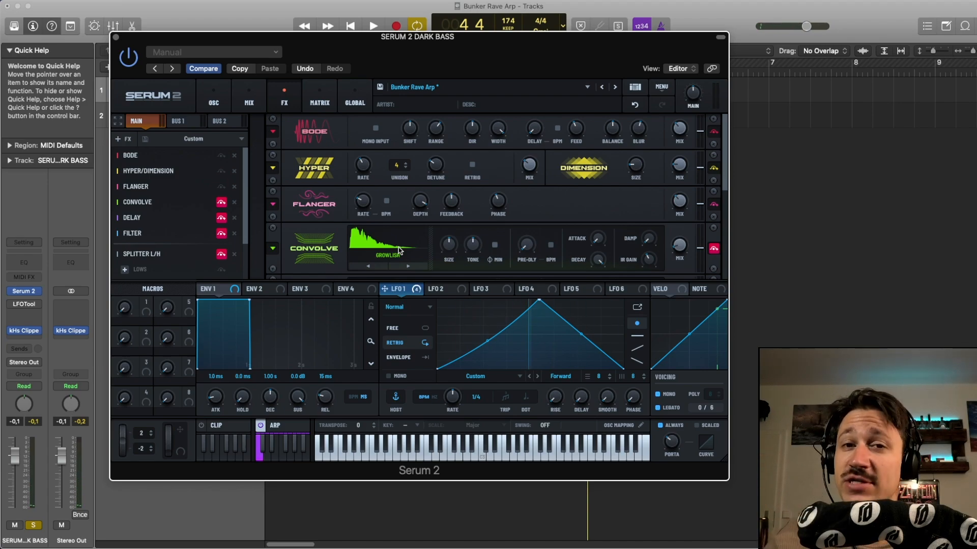
Step: Turn on the Convolve effect with its Growlish impulse and look through the remaining effects in the chain
{"action": "left_click", "coordinate": [221, 202]}
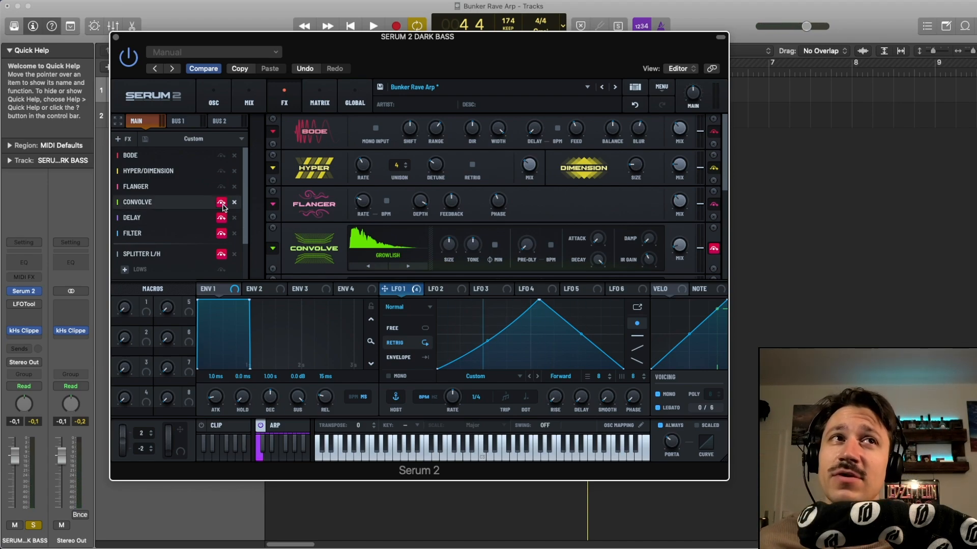
{"action": "scroll", "coordinate": [209, 224], "scroll_direction": "down", "scroll_amount": 3}
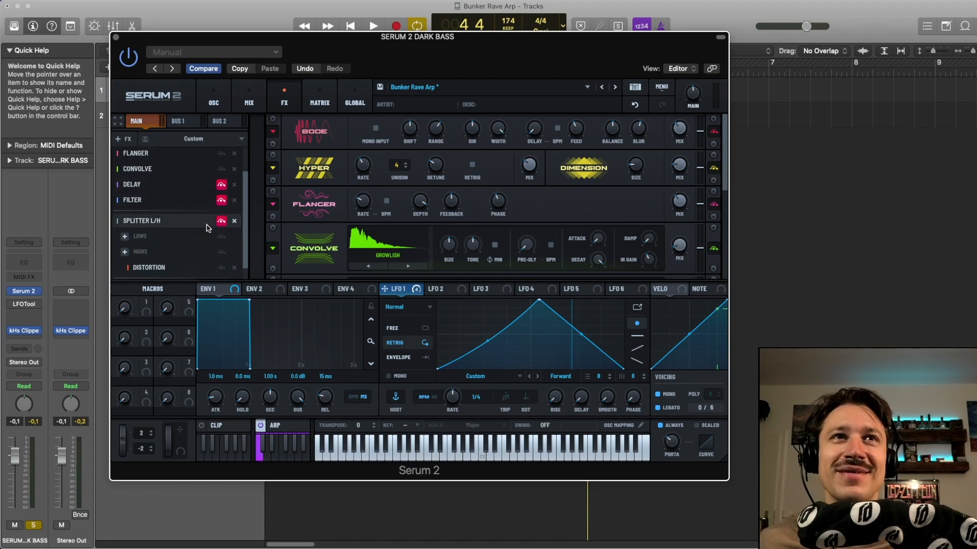
{"action": "scroll", "coordinate": [201, 219], "scroll_direction": "down", "scroll_amount": 1}
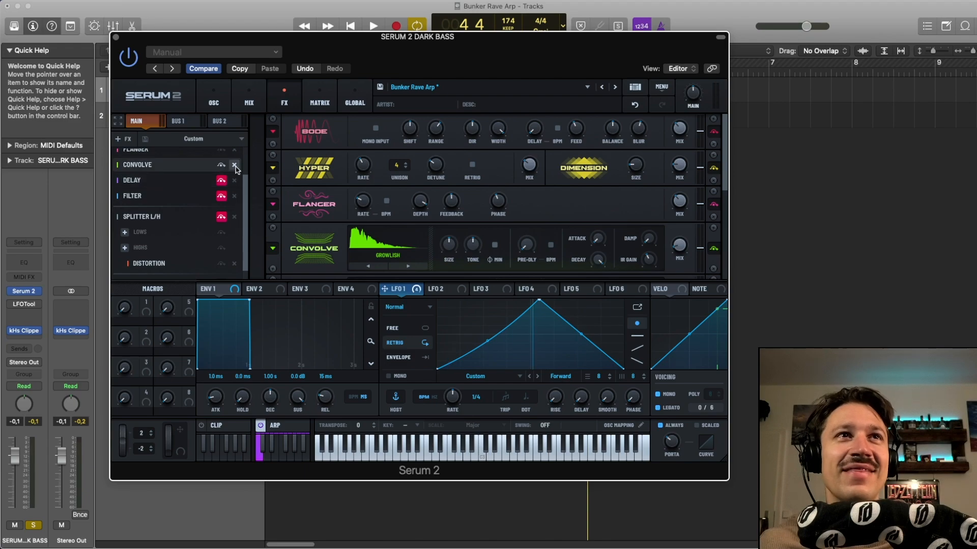
{"action": "scroll", "coordinate": [326, 239], "scroll_direction": "down", "scroll_amount": 1}
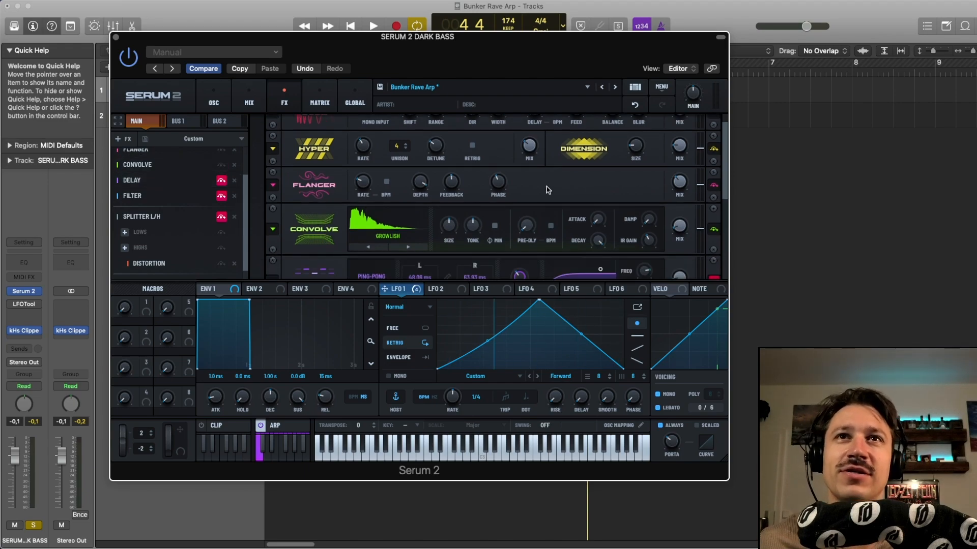
Step: Play the pattern with Convolve active while trying out its mix control
{"action": "mouse_move", "coordinate": [684, 229]}
{"action": "key", "text": "space"}
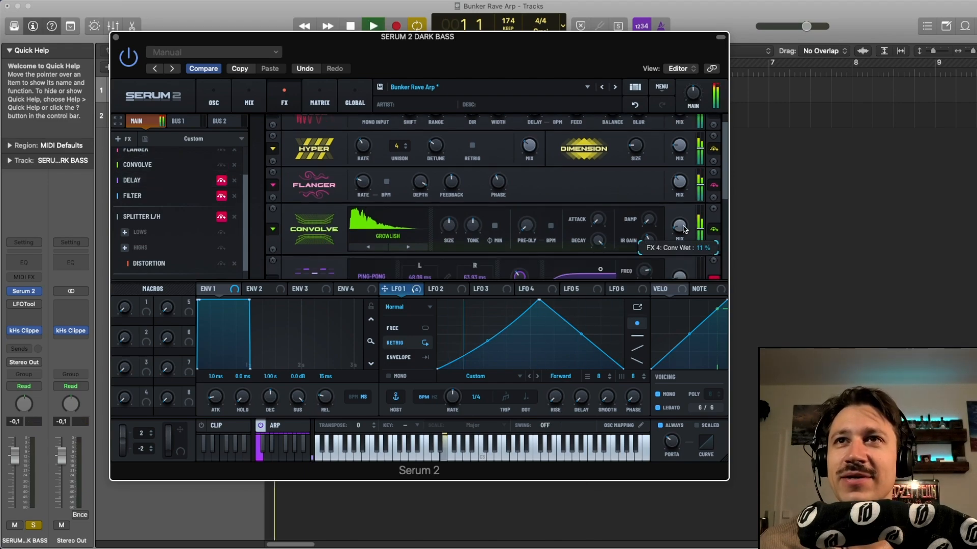
{"action": "mouse_move", "coordinate": [684, 229]}
{"action": "left_mouse_down"}
{"action": "mouse_move", "coordinate": [684, 207]}
{"action": "mouse_move", "coordinate": [680, 223]}
{"action": "left_mouse_up"}
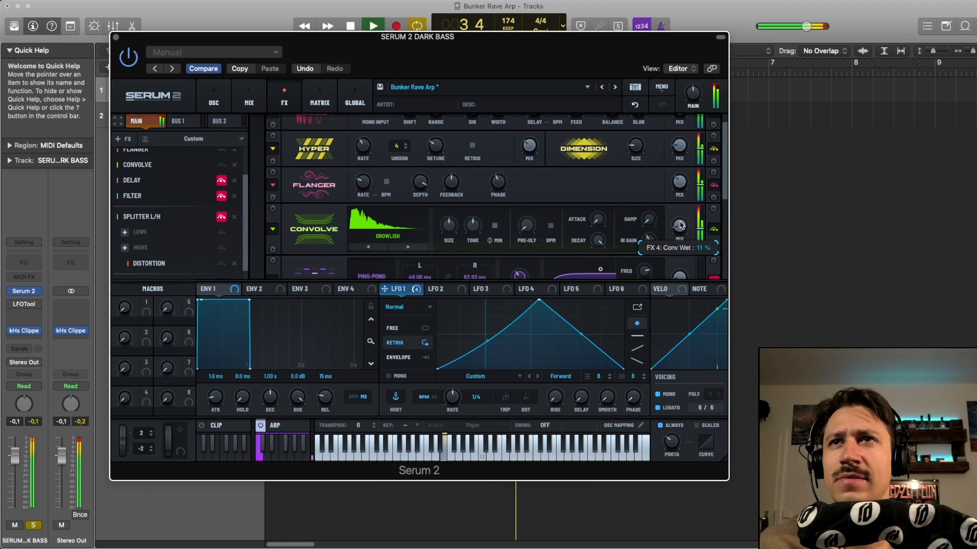
{"action": "key", "text": "space"}
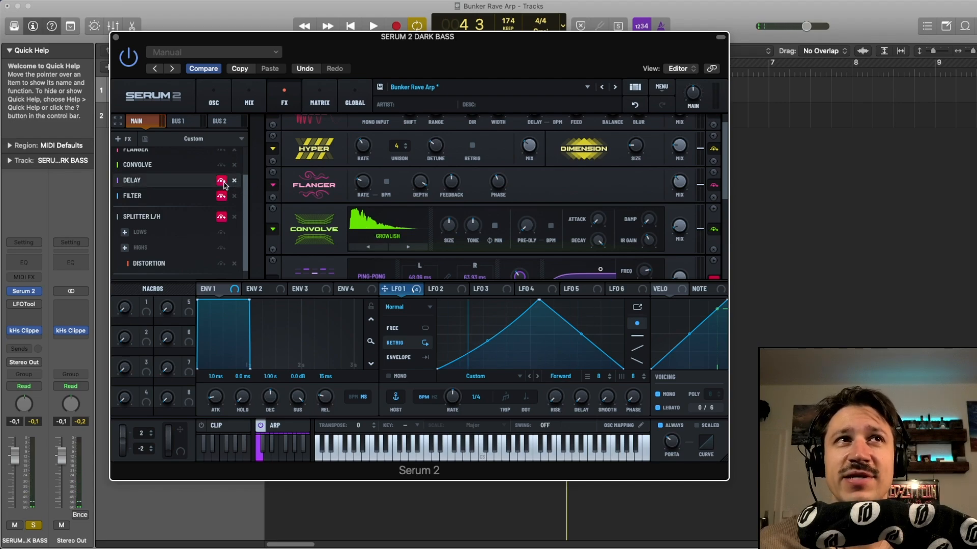
Step: Turn on the Ping-Pong Delay effect and play the pattern while trying out its mix control
{"action": "scroll", "coordinate": [318, 254], "scroll_direction": "down", "scroll_amount": 2}
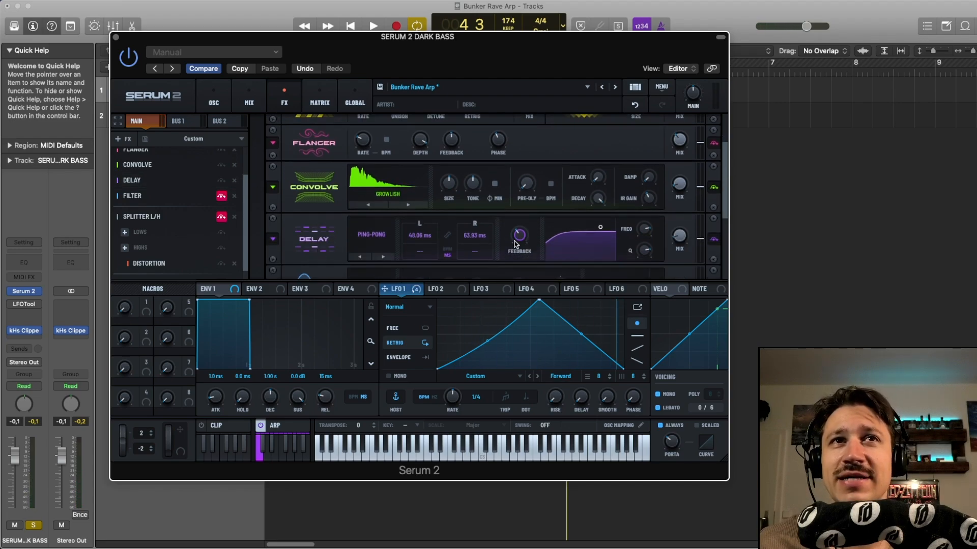
{"action": "key", "text": "space"}
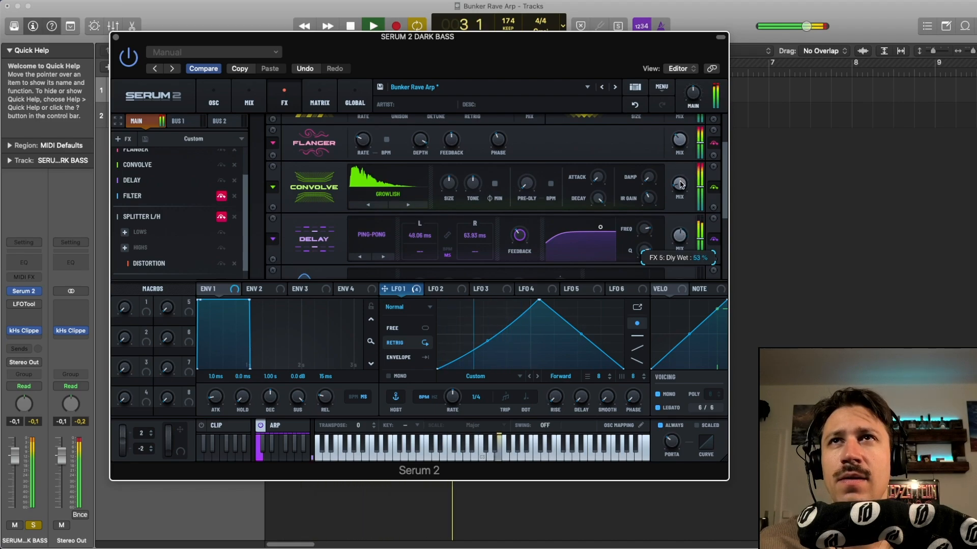
{"action": "key", "text": "space"}
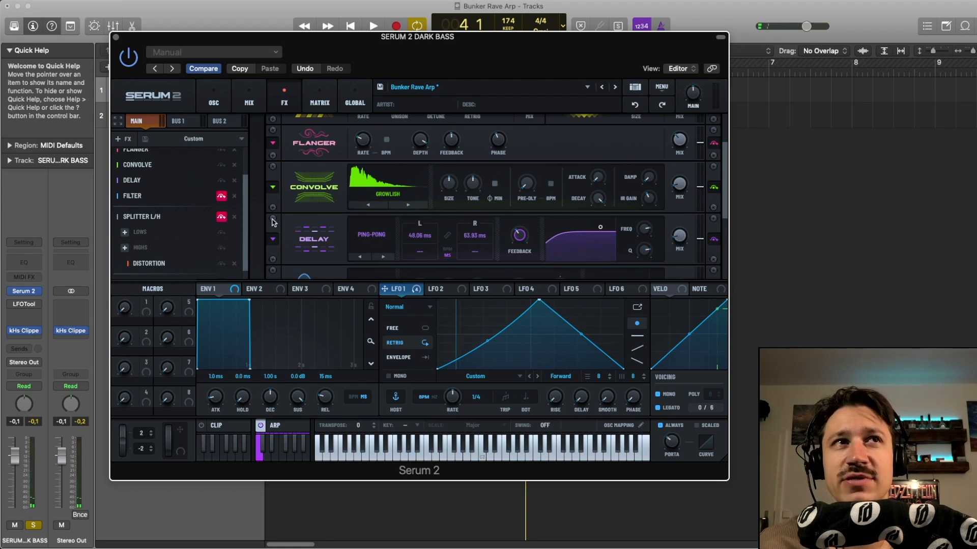
{"action": "key", "text": "space"}
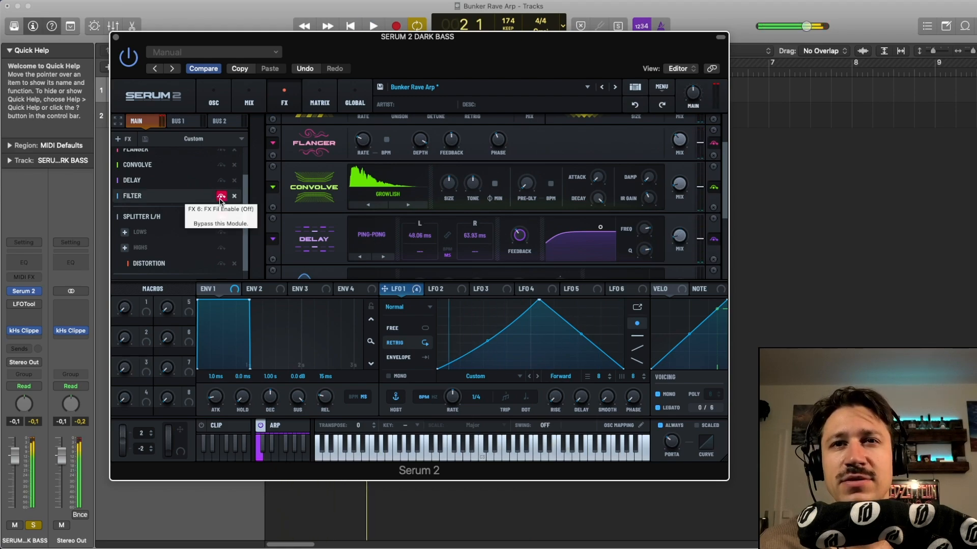
Step: Turn on the Filter effect with its Peak 12 type and play the pattern
{"action": "left_click", "coordinate": [221, 197]}
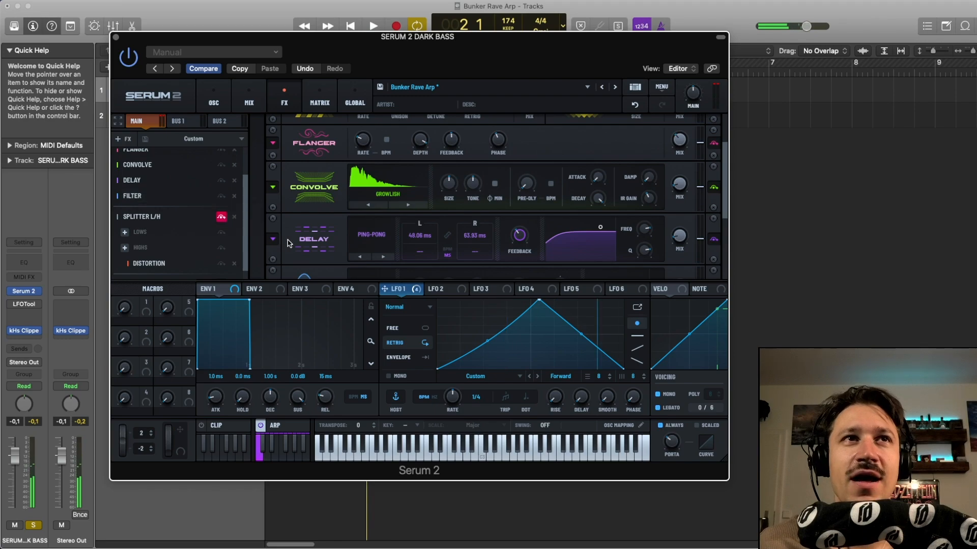
{"action": "scroll", "coordinate": [287, 243], "scroll_direction": "down", "scroll_amount": 2}
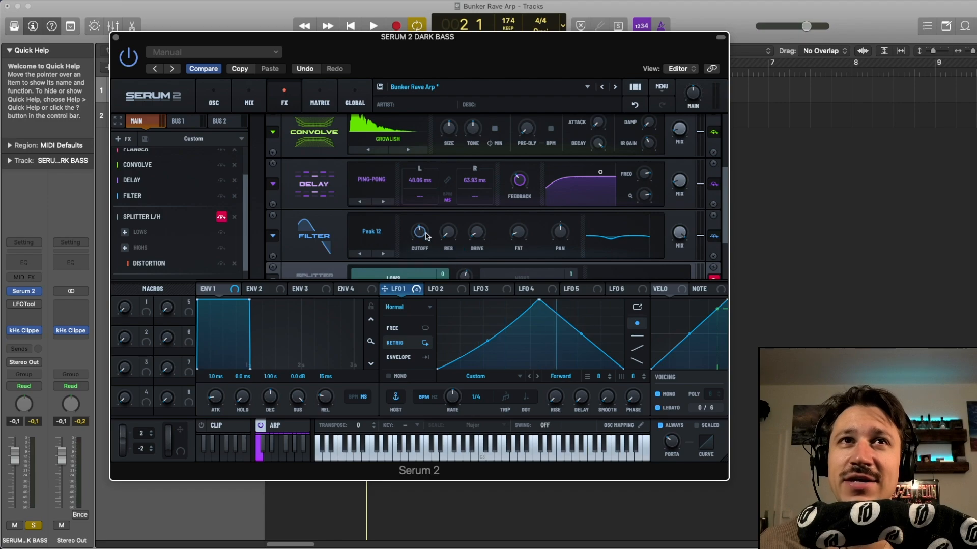
{"action": "key", "text": "space"}
{"action": "key", "text": "space"}
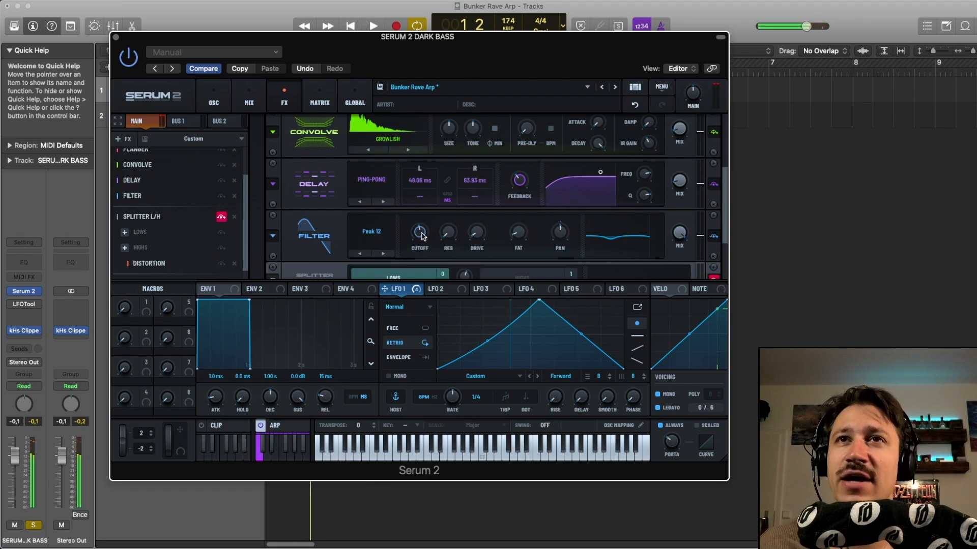
{"action": "key", "text": "space"}
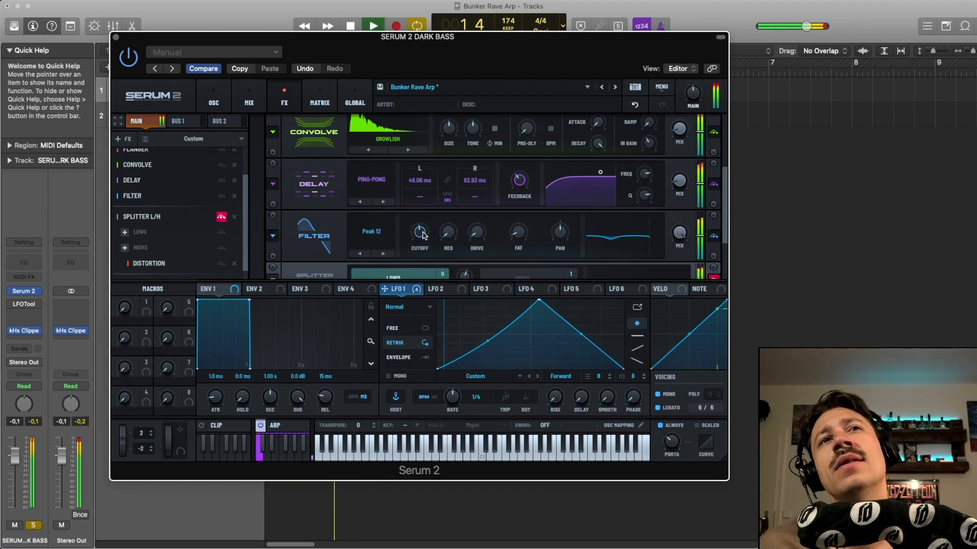
{"action": "key", "text": "space"}
Step: Compare the pattern with the Filter effect bypassed and active, check its cutoff and drive, and leave it on
{"action": "left_click", "coordinate": [222, 197]}
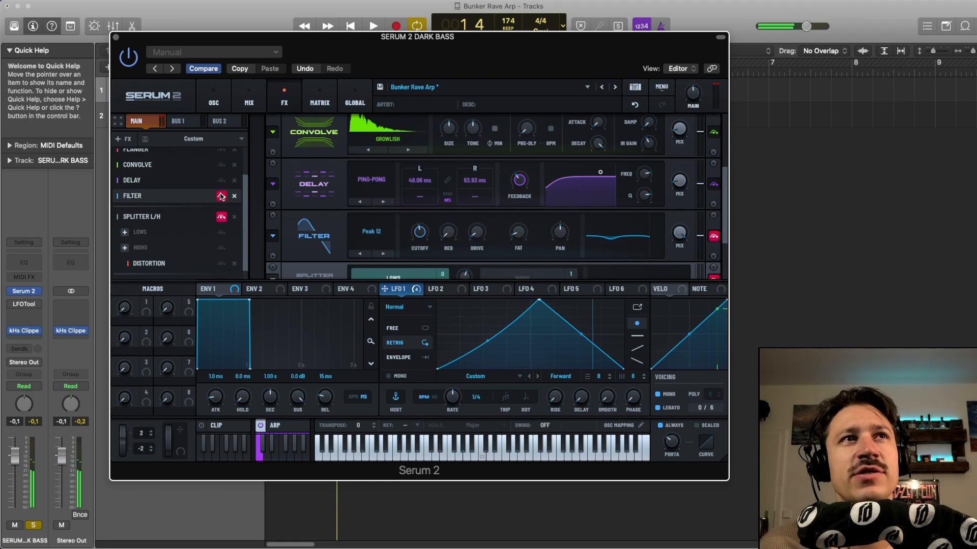
{"action": "key", "text": "space"}
{"action": "left_click", "coordinate": [221, 197]}
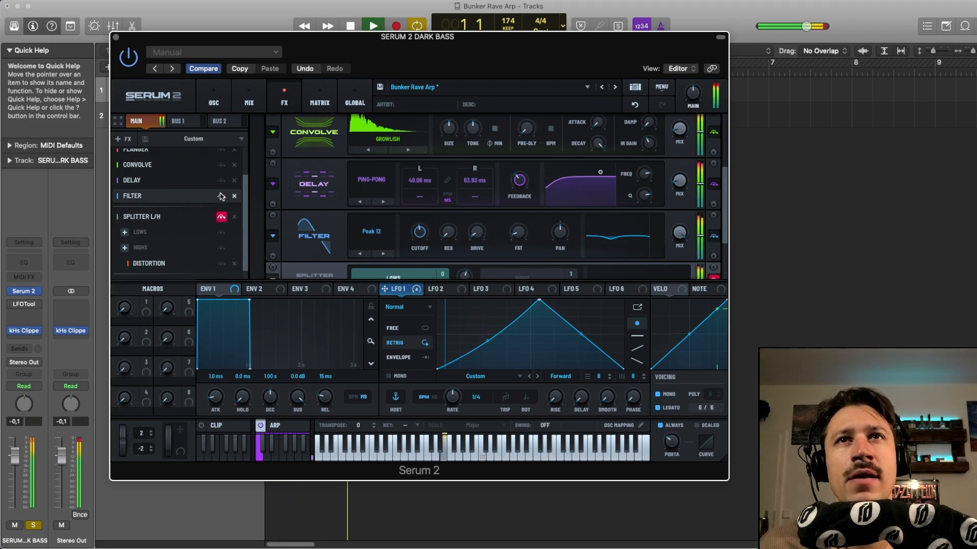
{"action": "key", "text": "space"}
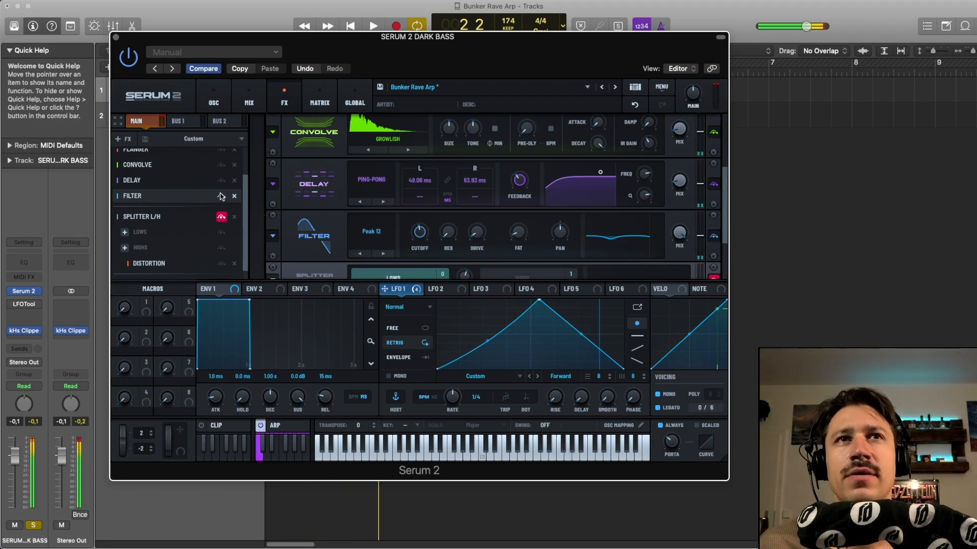
{"action": "mouse_move", "coordinate": [420, 234]}
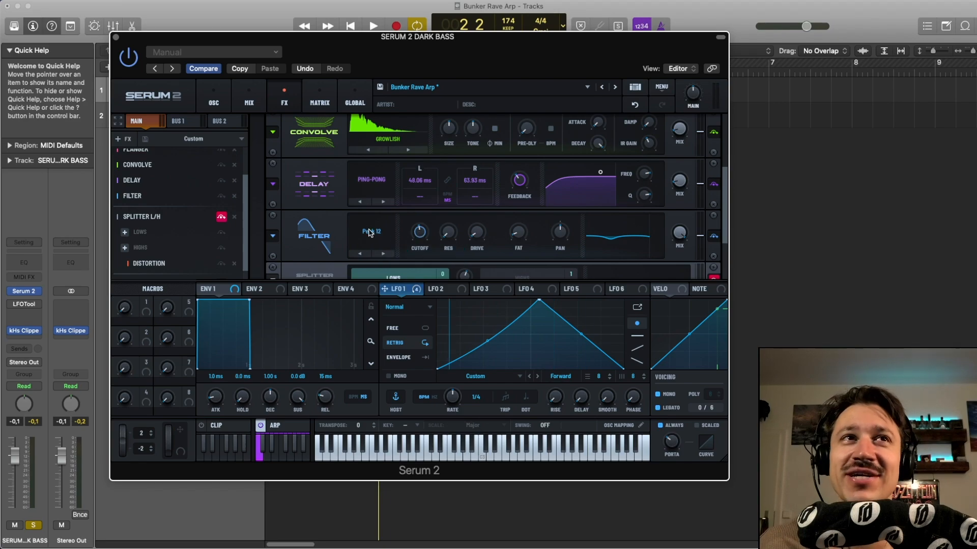
{"action": "mouse_move", "coordinate": [474, 240]}
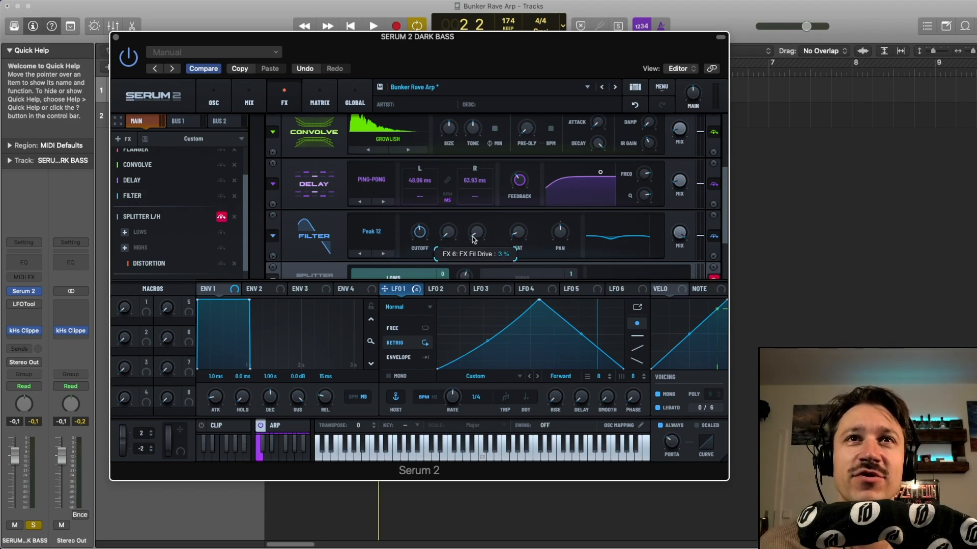
{"action": "left_click", "coordinate": [221, 197]}
{"action": "key", "text": "space"}
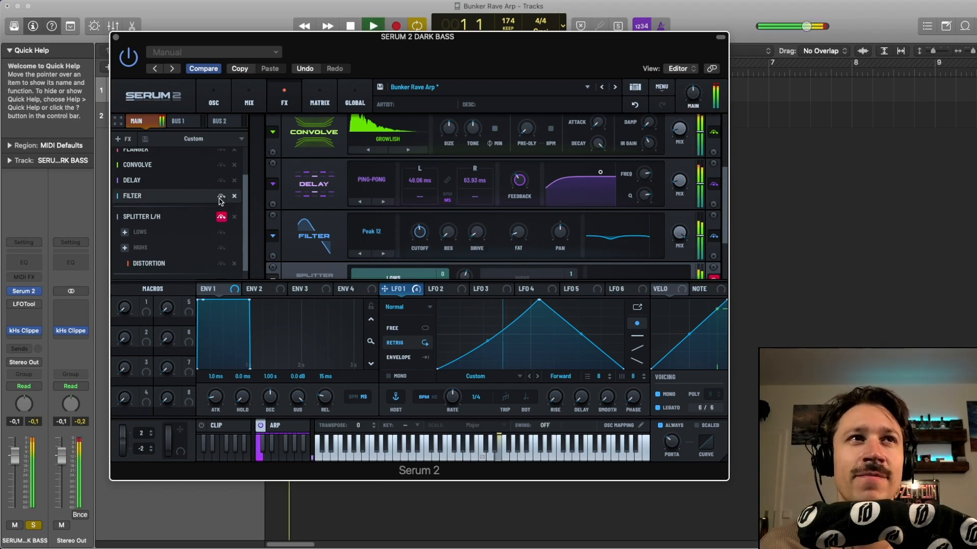
{"action": "left_click", "coordinate": [221, 197]}
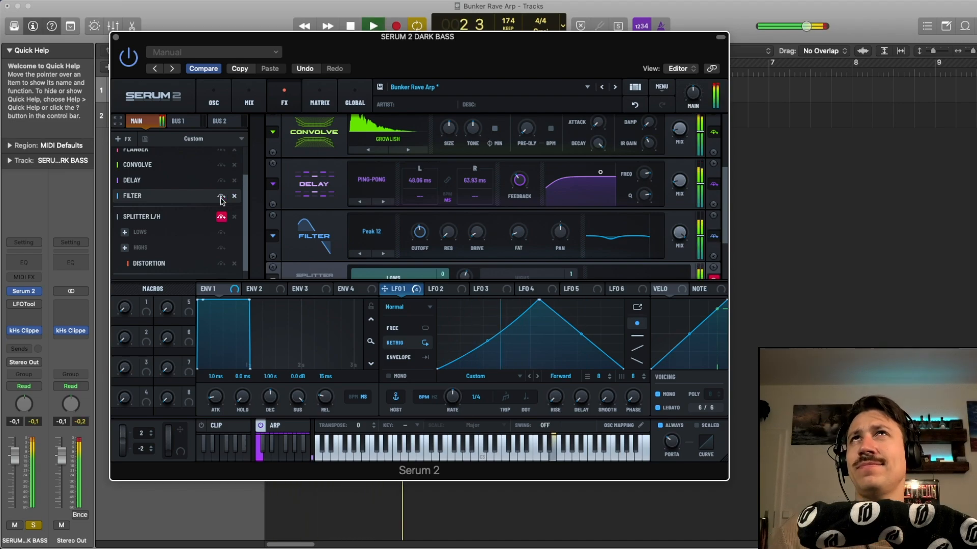
{"action": "key", "text": "space"}
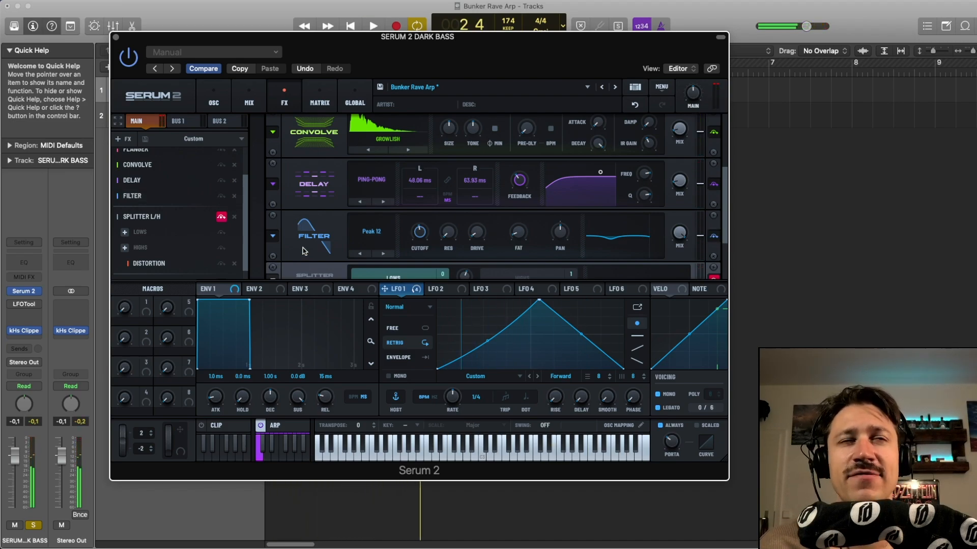
Step: Turn on Splitter L/H, show its Highs band with the distortion, and undo the accidental crossover frequency change
{"action": "scroll", "coordinate": [307, 240], "scroll_direction": "down", "scroll_amount": 3}
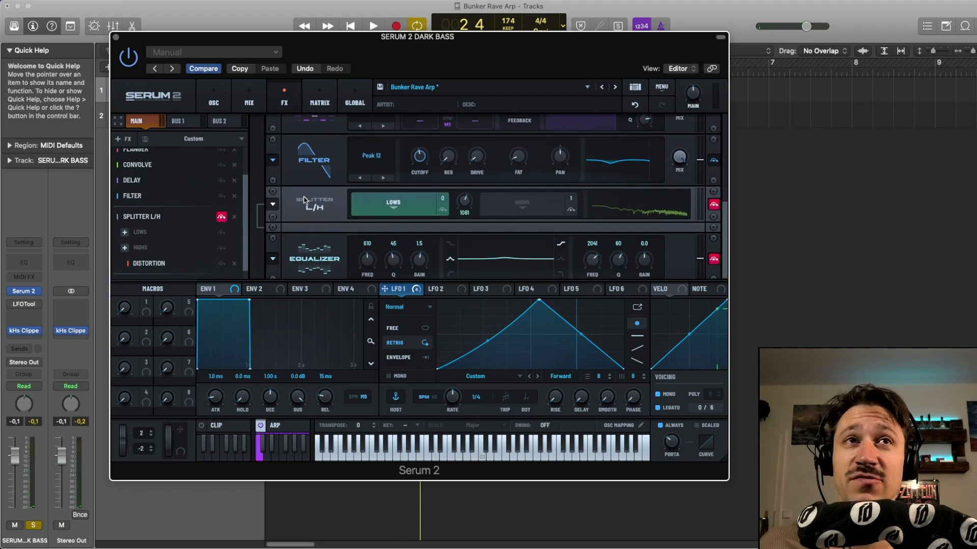
{"action": "scroll", "coordinate": [304, 200], "scroll_direction": "down", "scroll_amount": 1}
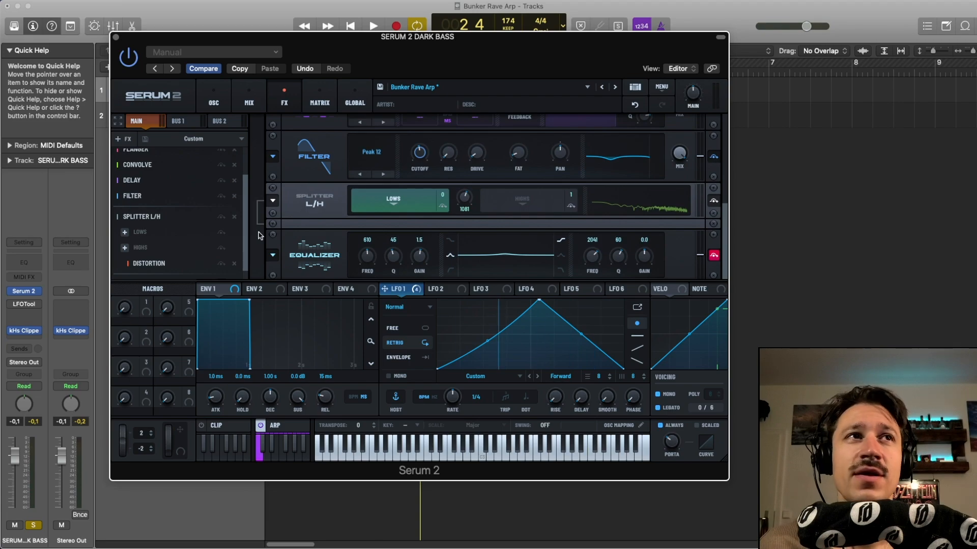
{"action": "scroll", "coordinate": [179, 224], "scroll_direction": "down", "scroll_amount": 2}
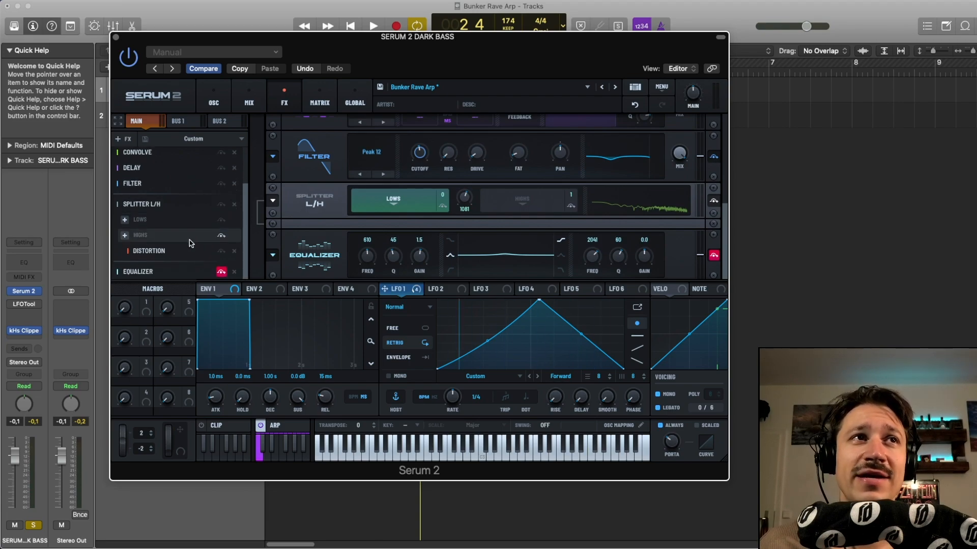
{"action": "left_click", "coordinate": [519, 199]}
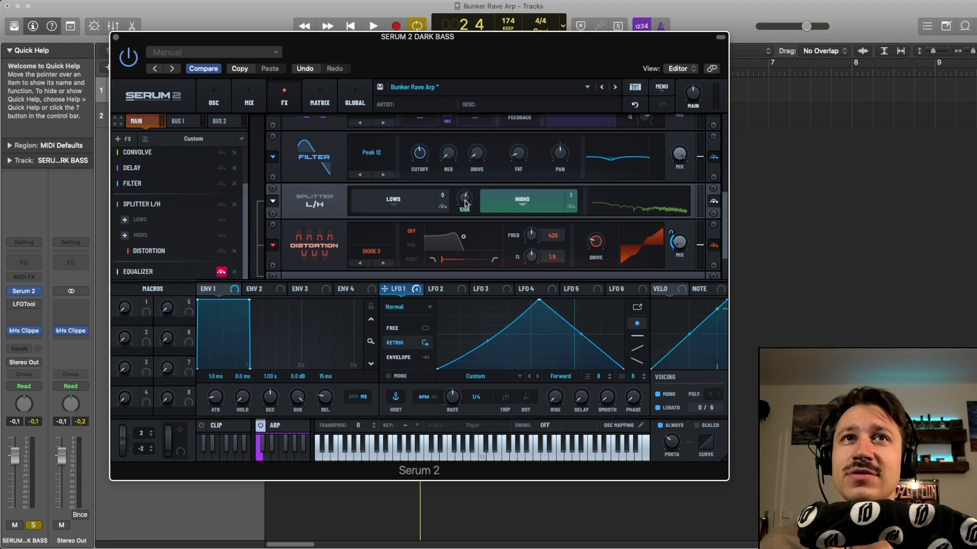
{"action": "left_click", "coordinate": [634, 104]}
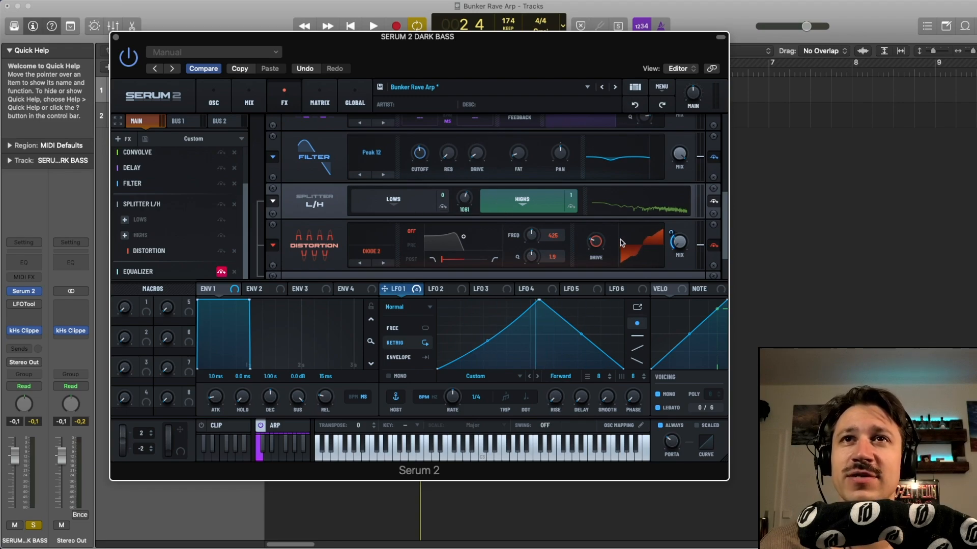
Step: Try an LFO 1 modulation depth of 85% on the Highs distortion's mix during playback and undo the change
{"action": "mouse_move", "coordinate": [597, 243]}
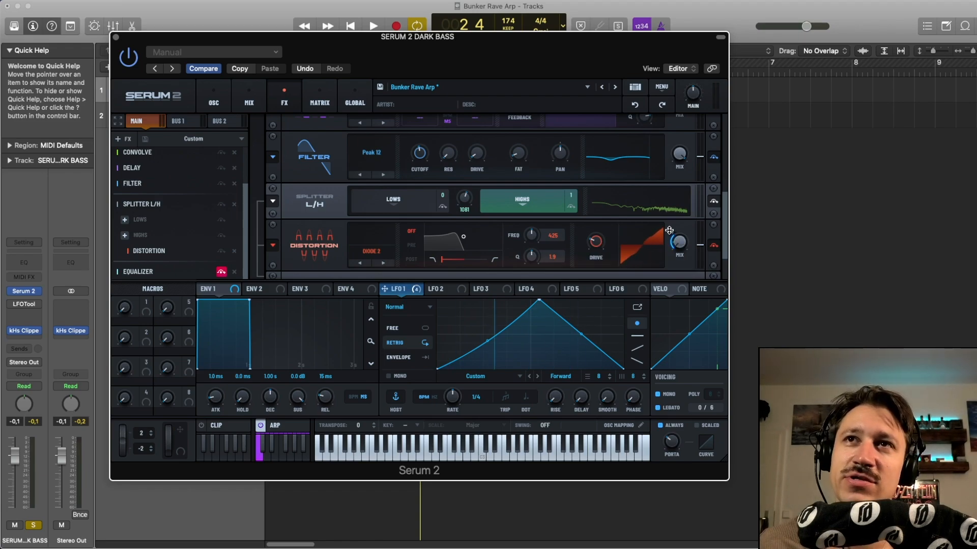
{"action": "key", "text": "space"}
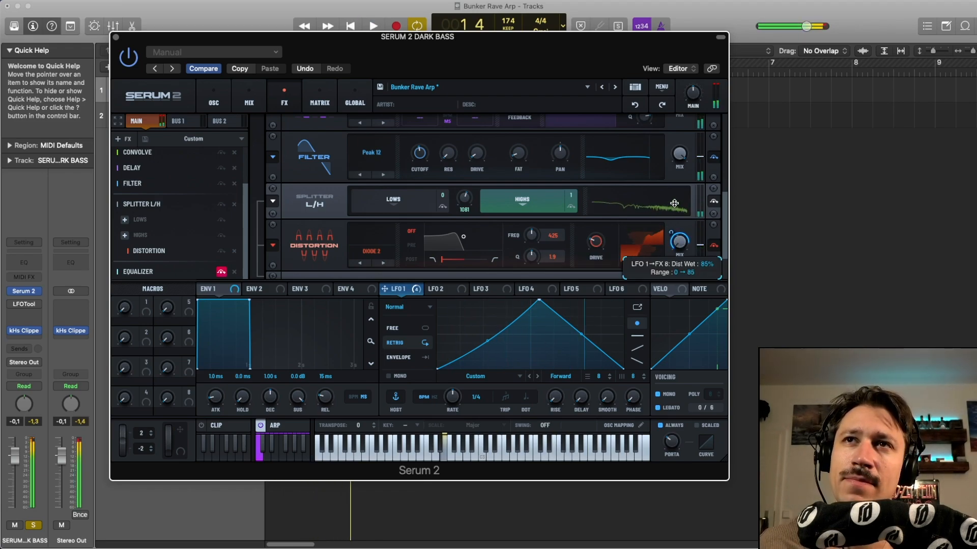
{"action": "key", "text": "space"}
{"action": "key", "text": "space"}
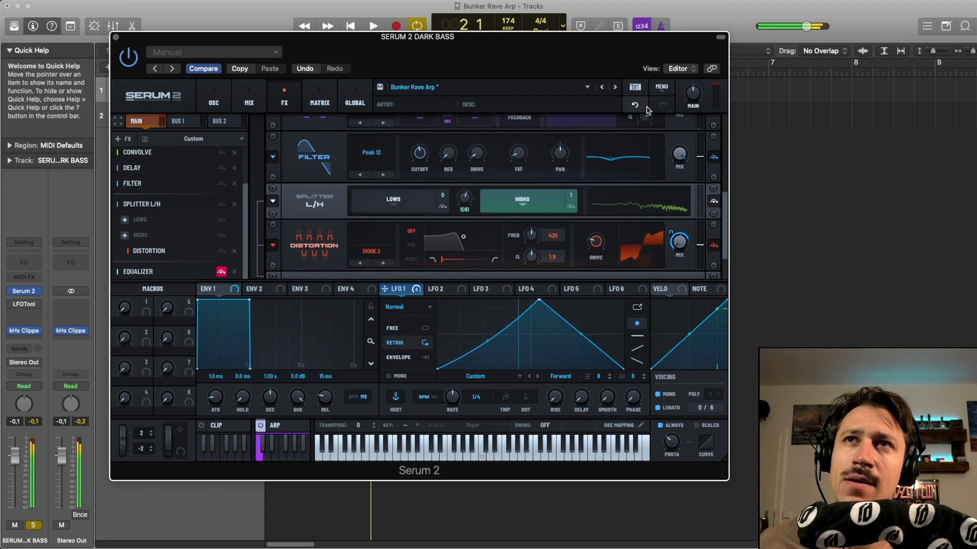
{"action": "left_click", "coordinate": [642, 107]}
{"action": "mouse_move", "coordinate": [674, 233]}
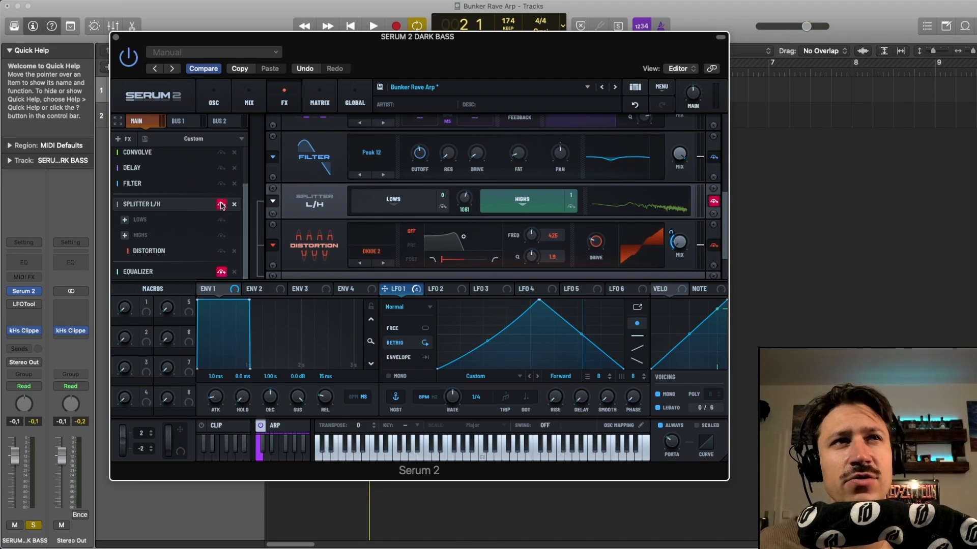
Step: Turn Splitter L/H back on and play the pattern with the Highs distortion active
{"action": "left_click", "coordinate": [221, 204]}
{"action": "key", "text": "space"}
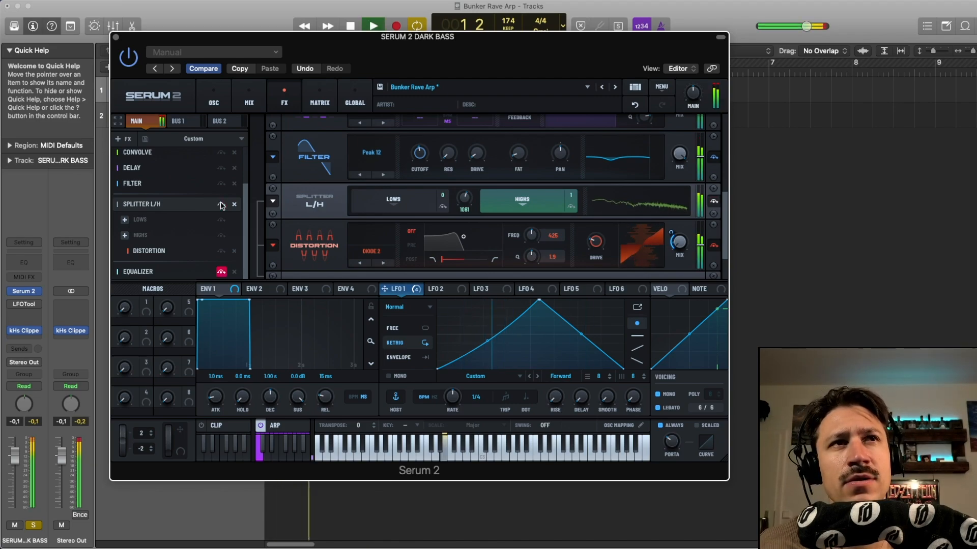
{"action": "key", "text": "space"}
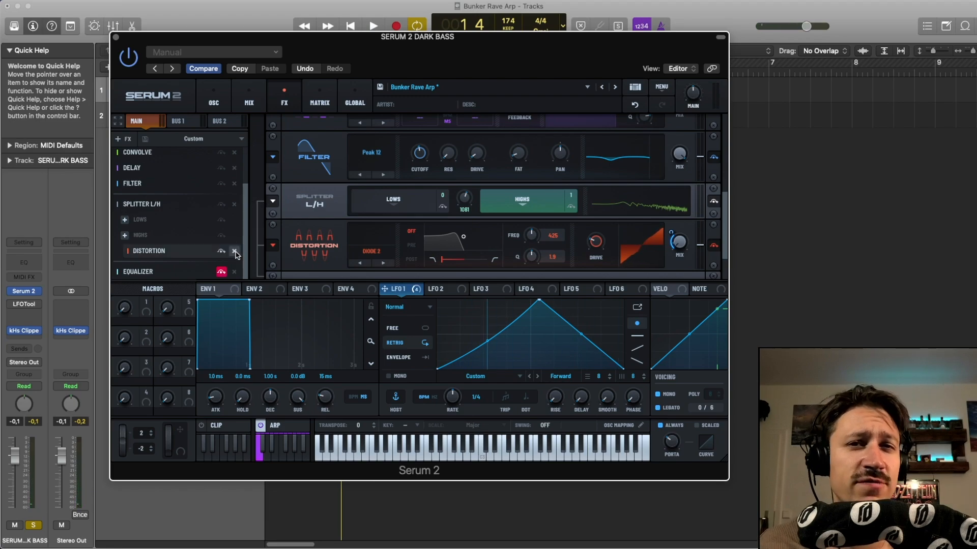
Step: Turn on the Equalizer and compare the pattern with it active and bypassed during playback, leaving it on
{"action": "left_click", "coordinate": [169, 276]}
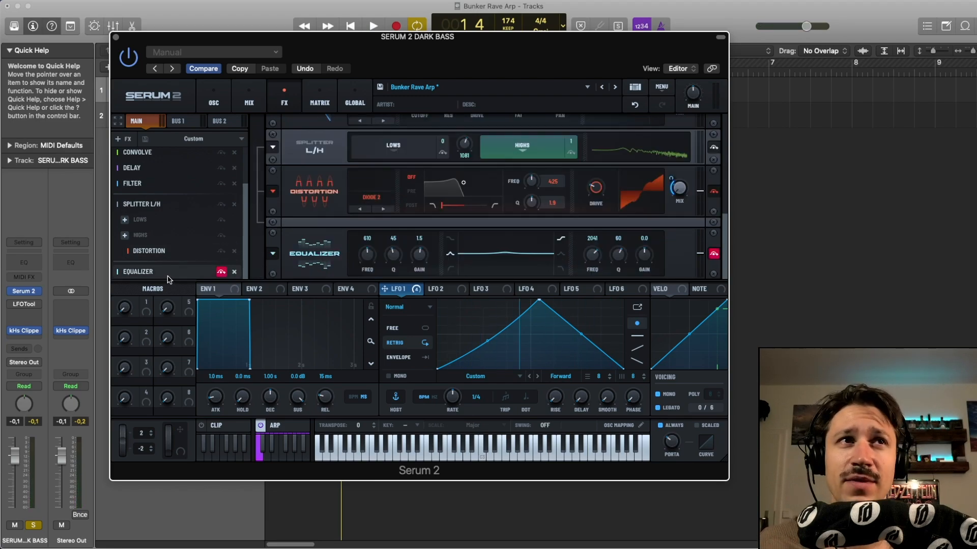
{"action": "left_click", "coordinate": [221, 274]}
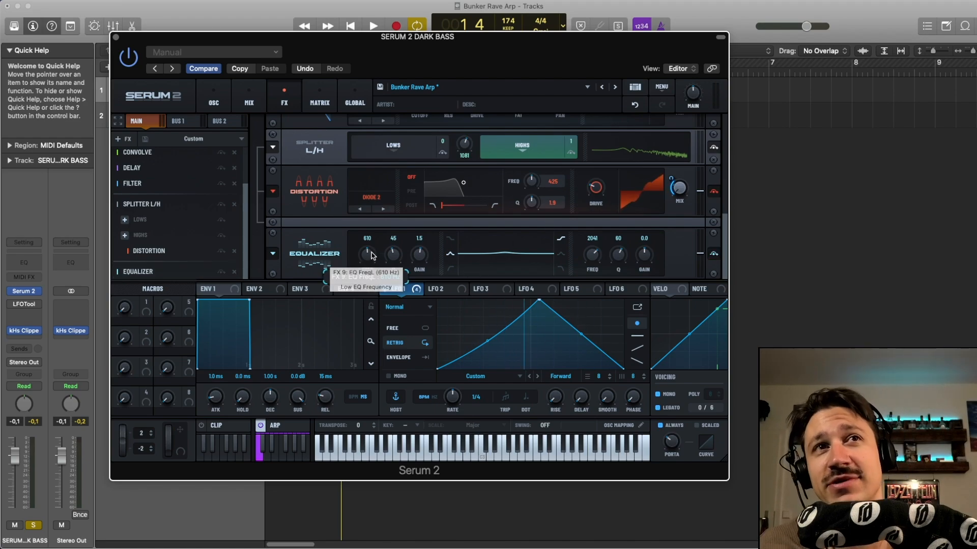
{"action": "key", "text": "space"}
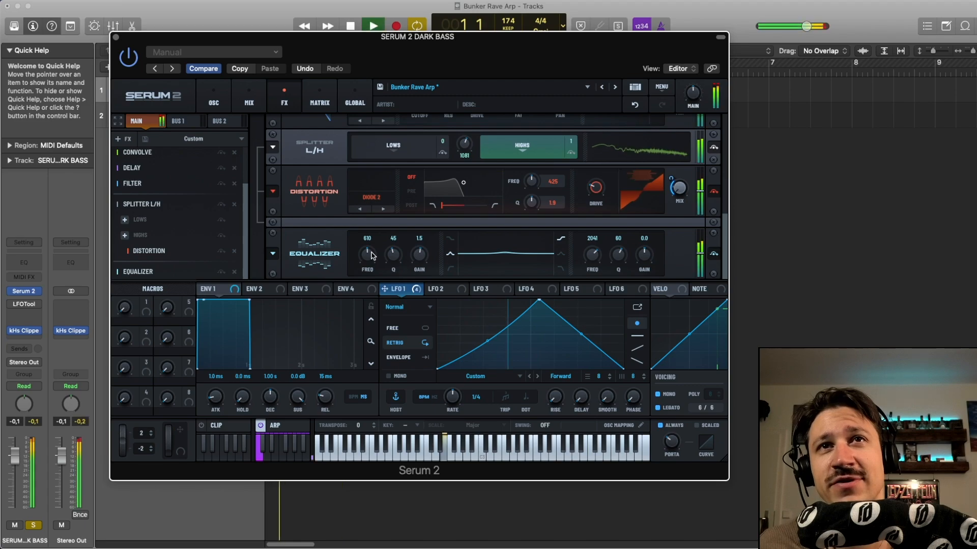
{"action": "left_click", "coordinate": [221, 273]}
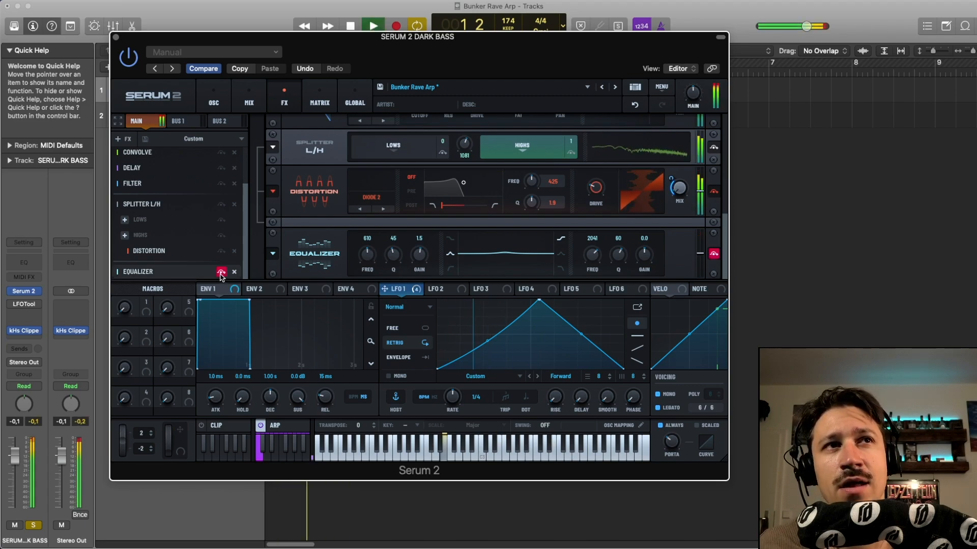
{"action": "left_click", "coordinate": [221, 273]}
{"action": "key", "text": "space"}
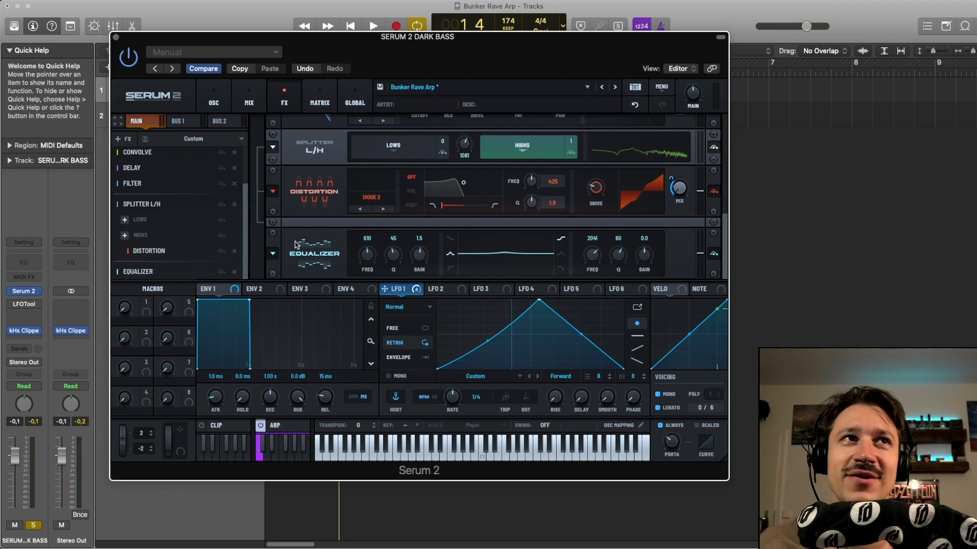
Step: Return from the effects to the oscillator view and show the arpeggiator's pattern, transpose and playback settings
{"action": "scroll", "coordinate": [157, 223], "scroll_direction": "up", "scroll_amount": 3}
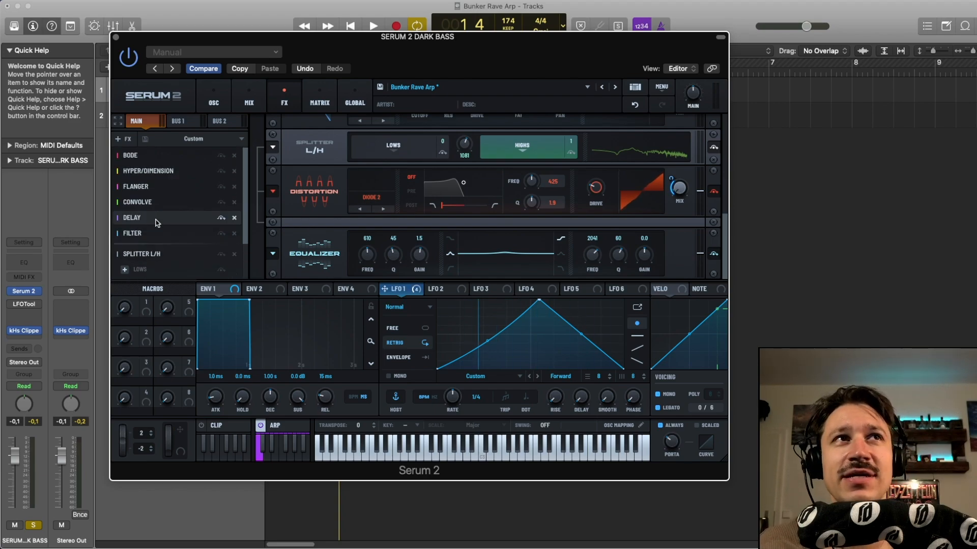
{"action": "left_click", "coordinate": [217, 99]}
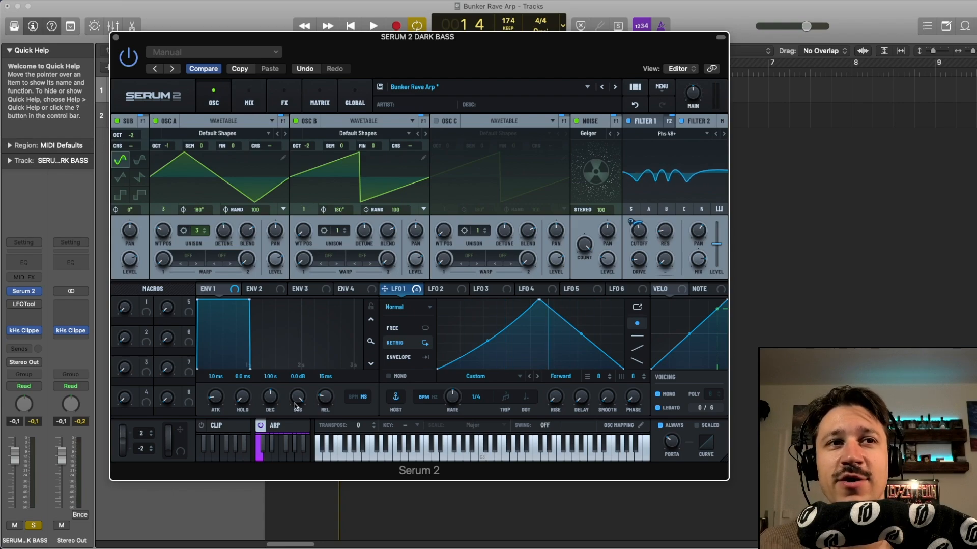
{"action": "left_click", "coordinate": [282, 425]}
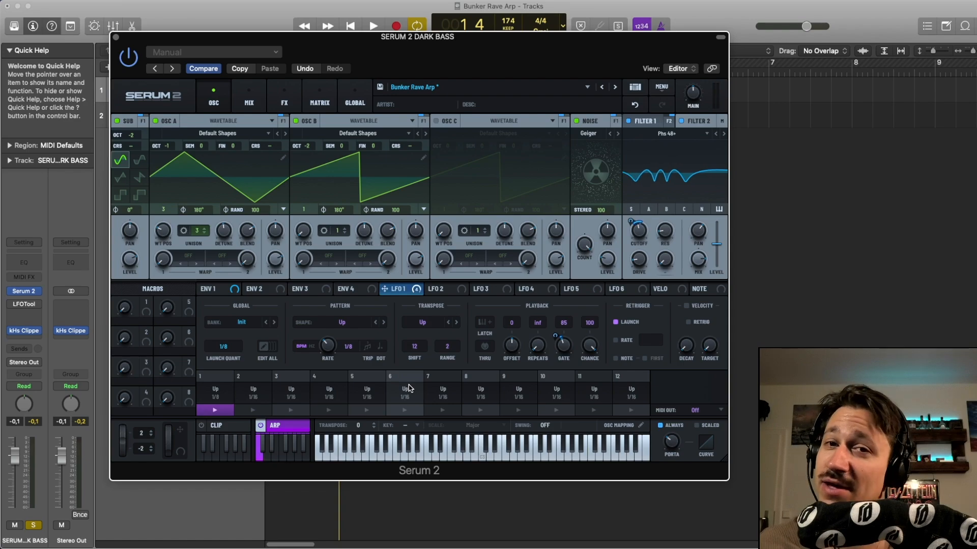
Step: Unsolo the SERUM 2 DARK BASS track and re-enable its LFOTool effect, closing the synth window
{"action": "left_click", "coordinate": [34, 527]}
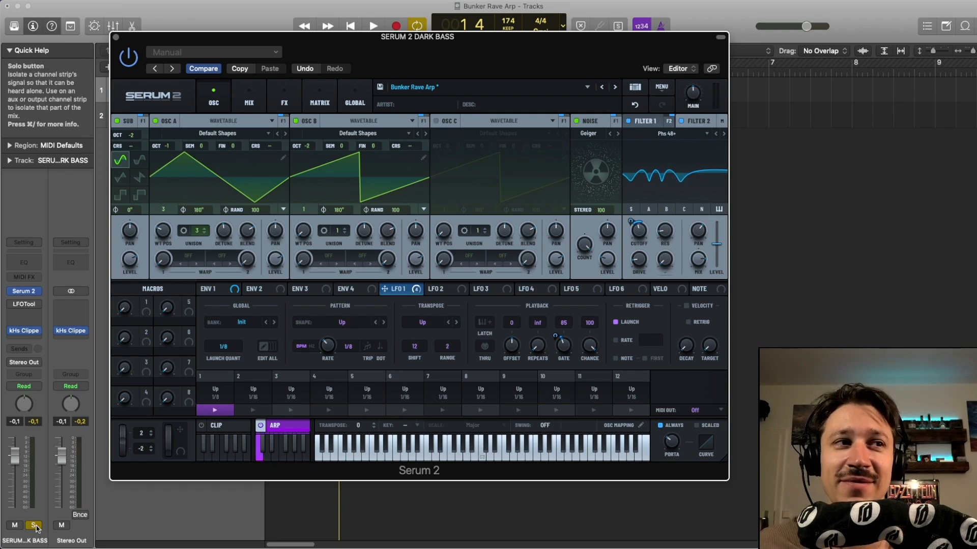
{"action": "left_click", "coordinate": [14, 305]}
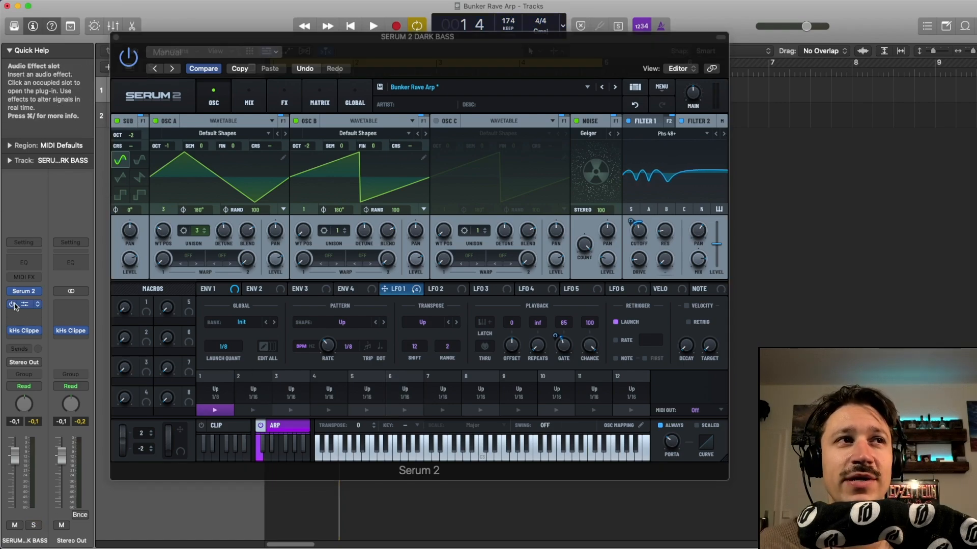
{"action": "left_click", "coordinate": [116, 37]}
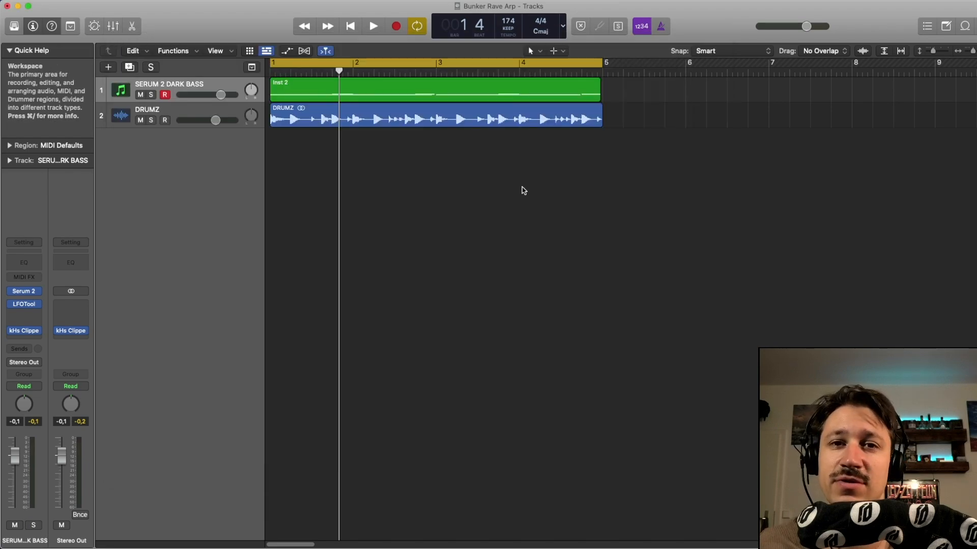
Step: Select the Inst 2 and DRUMZ regions and play the bass and drum loop together twice from bar 1
{"action": "left_click_drag", "start_coordinate": [610, 141], "coordinate": [274, 74]}
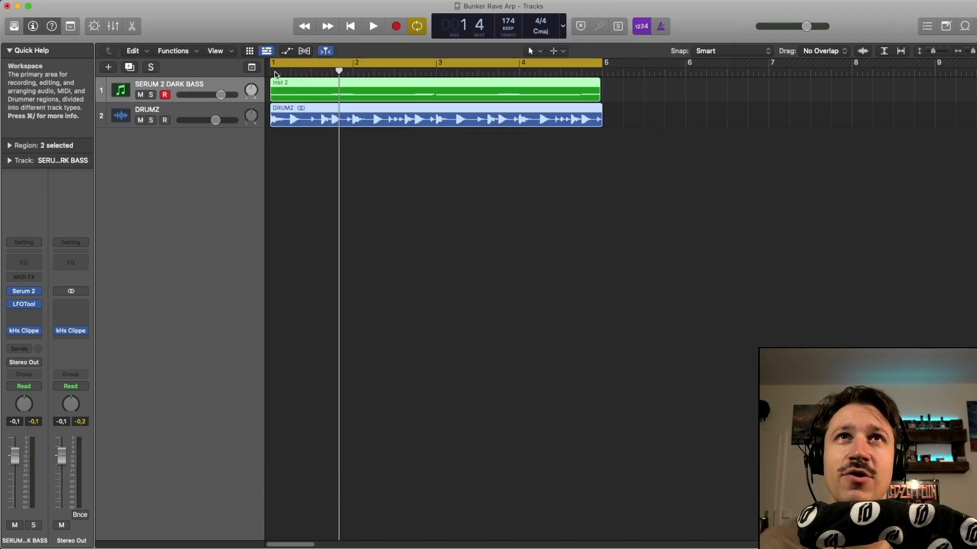
{"action": "left_click_drag", "start_coordinate": [708, 171], "coordinate": [270, 91]}
{"action": "key", "text": "space"}
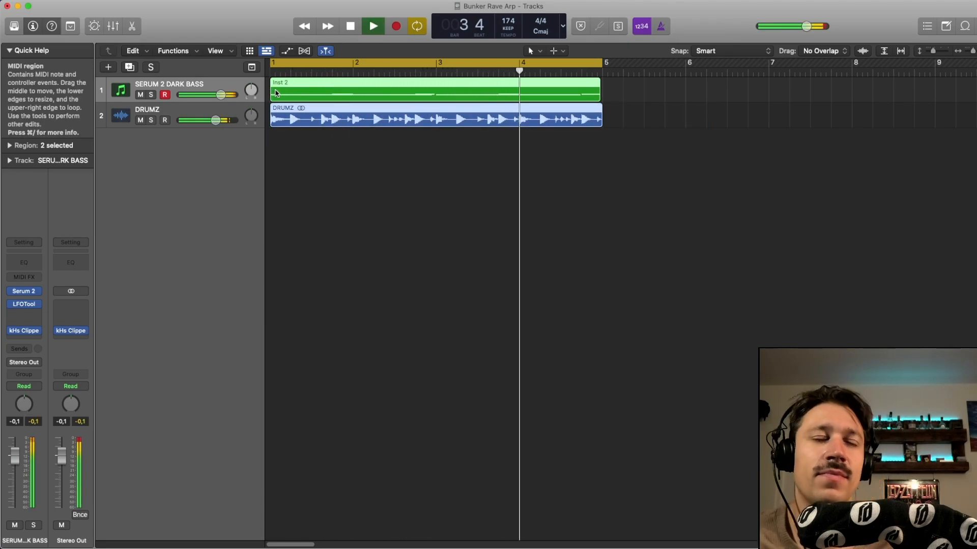
{"action": "key", "text": "space"}
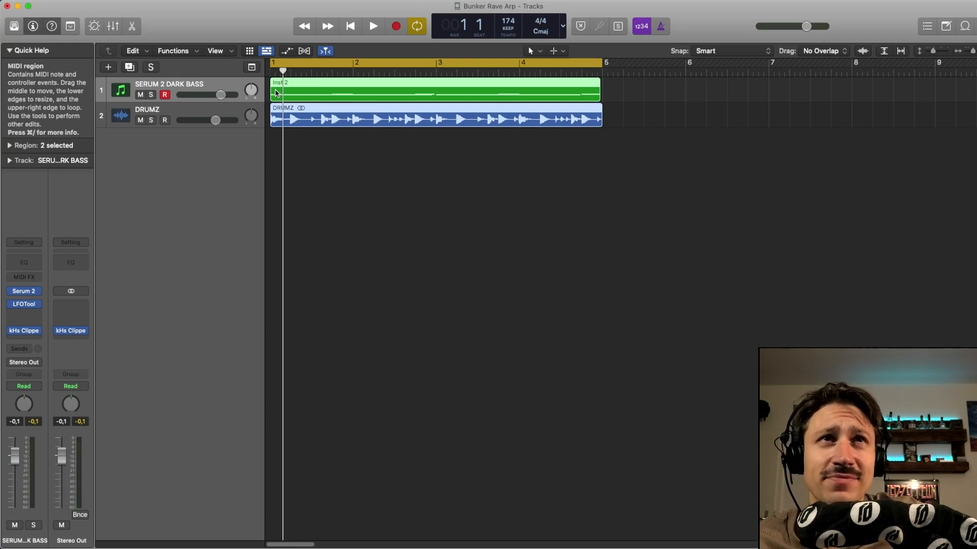
{"action": "left_click_drag", "start_coordinate": [630, 146], "coordinate": [269, 83]}
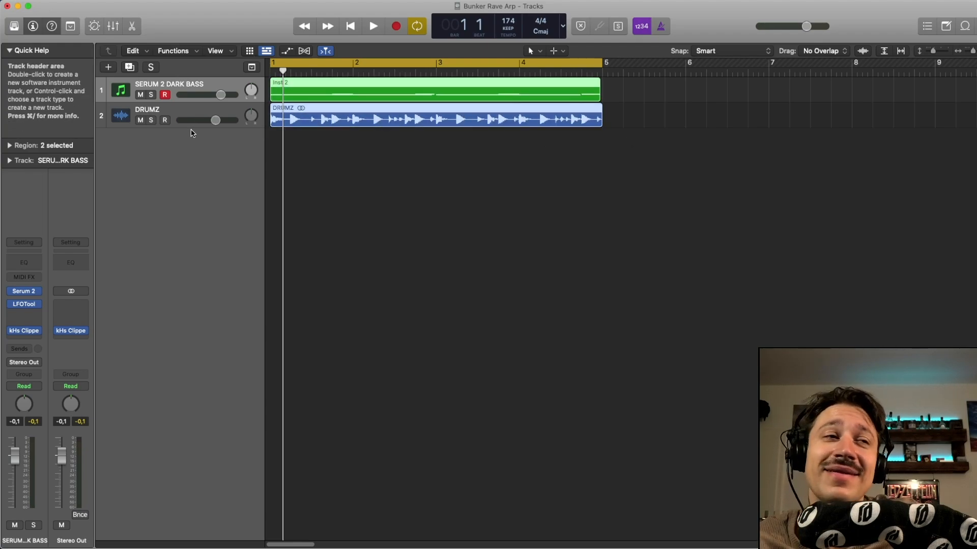
{"action": "key", "text": "space"}
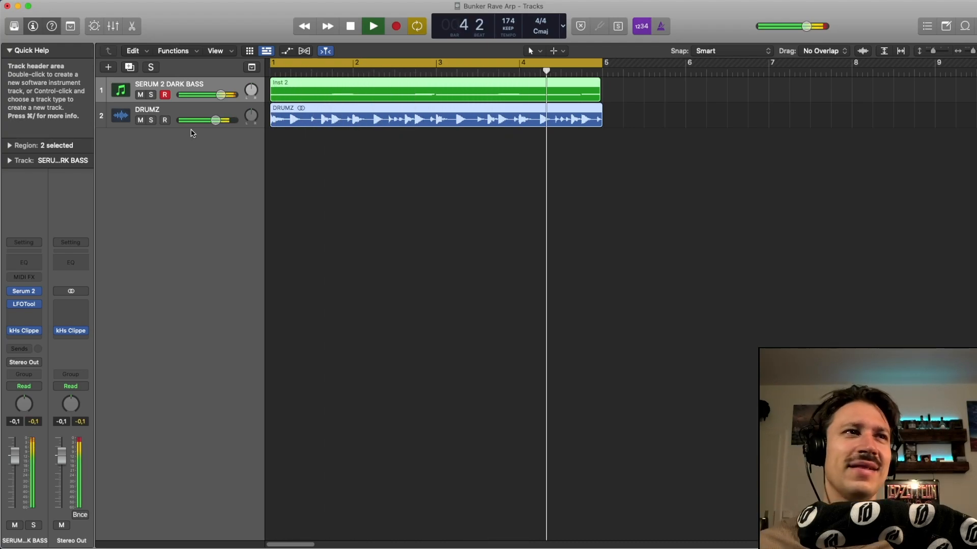
{"action": "key", "text": "space"}
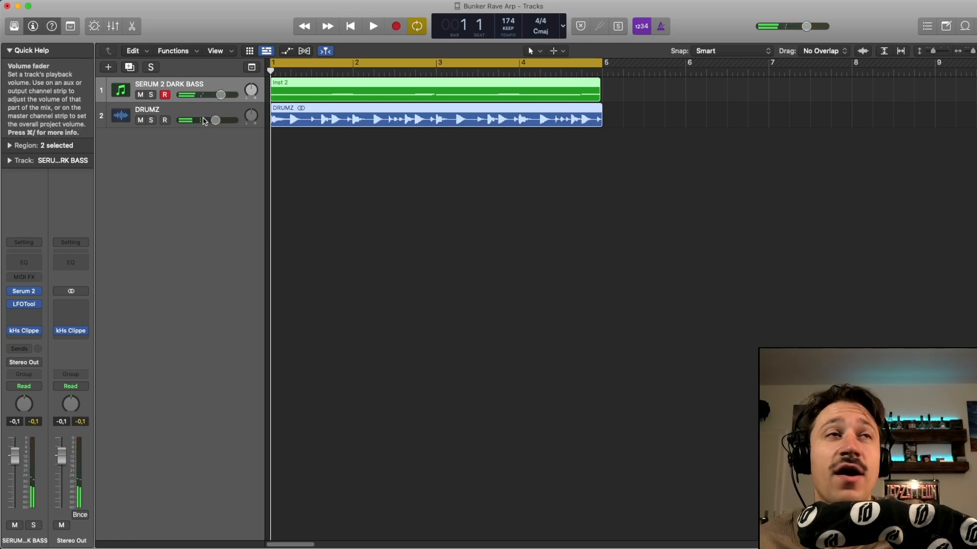
Step: Solo the SERUM 2 DARK BASS track again and reopen its Serum 2 instrument with the arpeggiator settings shown
{"action": "left_click", "coordinate": [152, 95]}
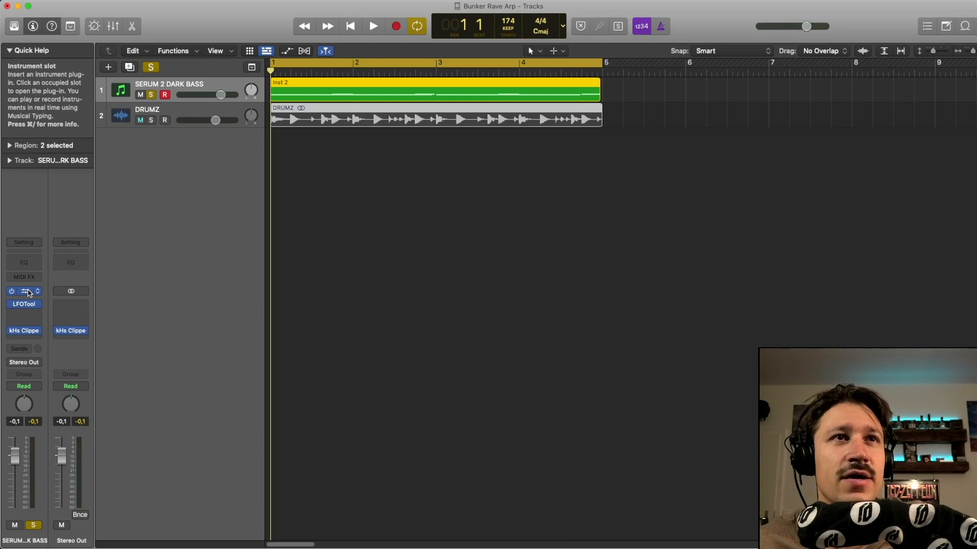
{"action": "left_click", "coordinate": [29, 294]}
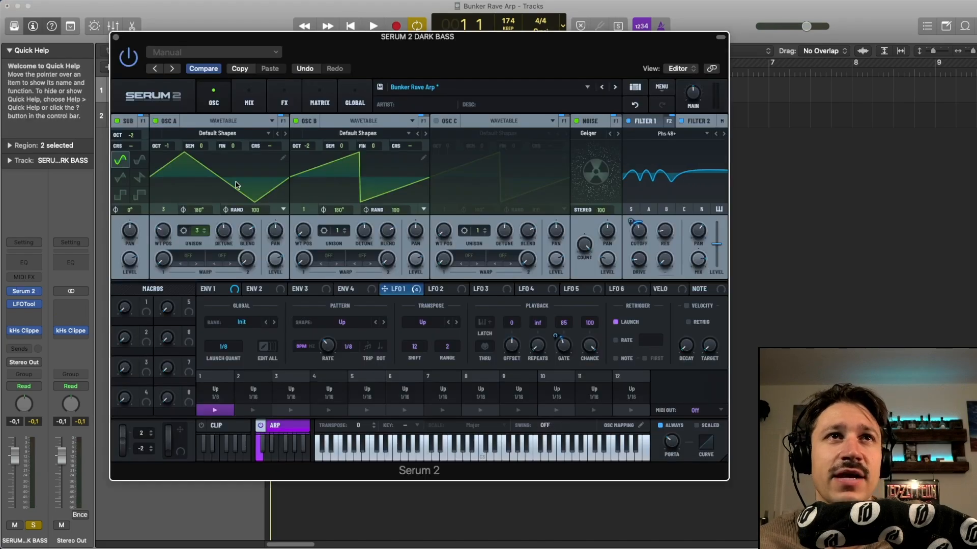
{"action": "left_click", "coordinate": [283, 427]}
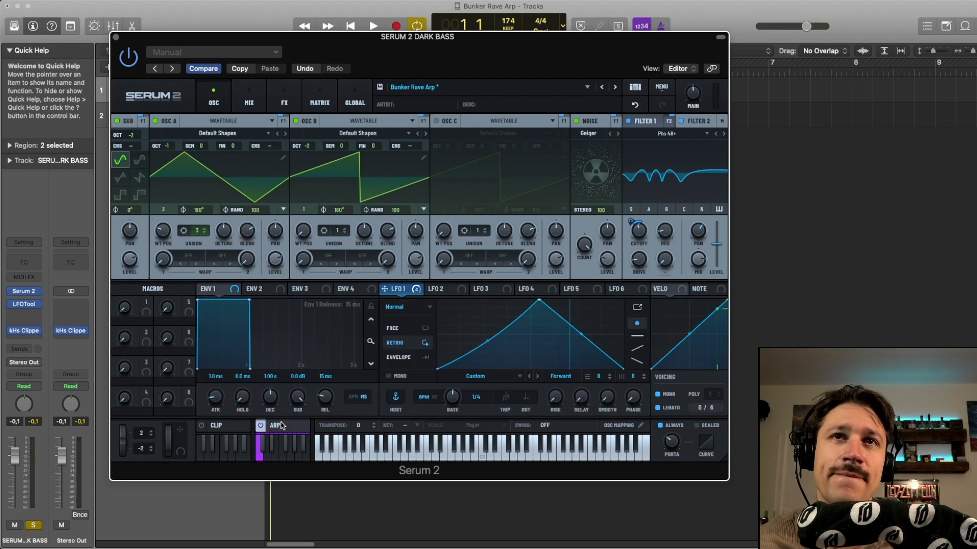
{"action": "left_click", "coordinate": [221, 427]}
{"action": "left_click", "coordinate": [284, 427]}
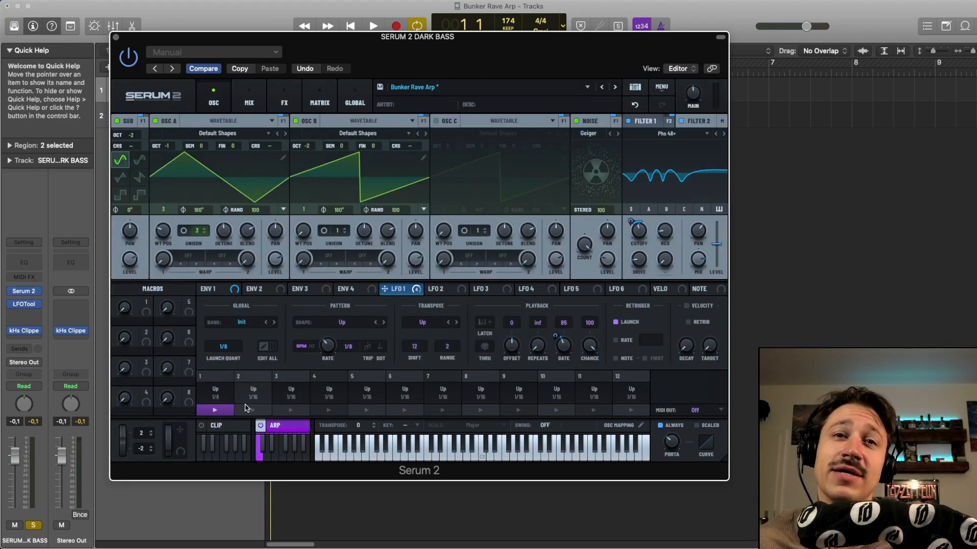